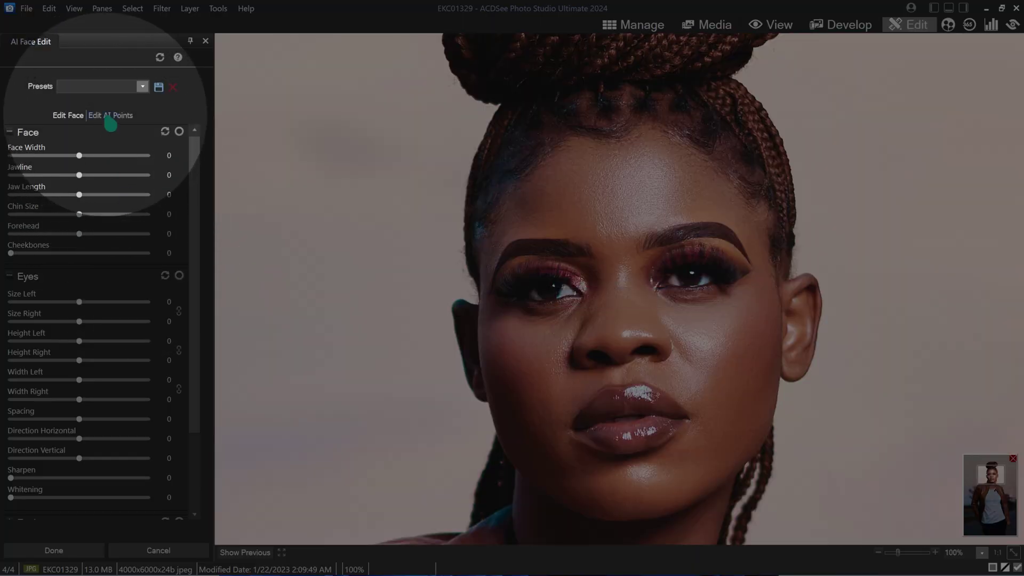
pyautogui.click(110, 115)
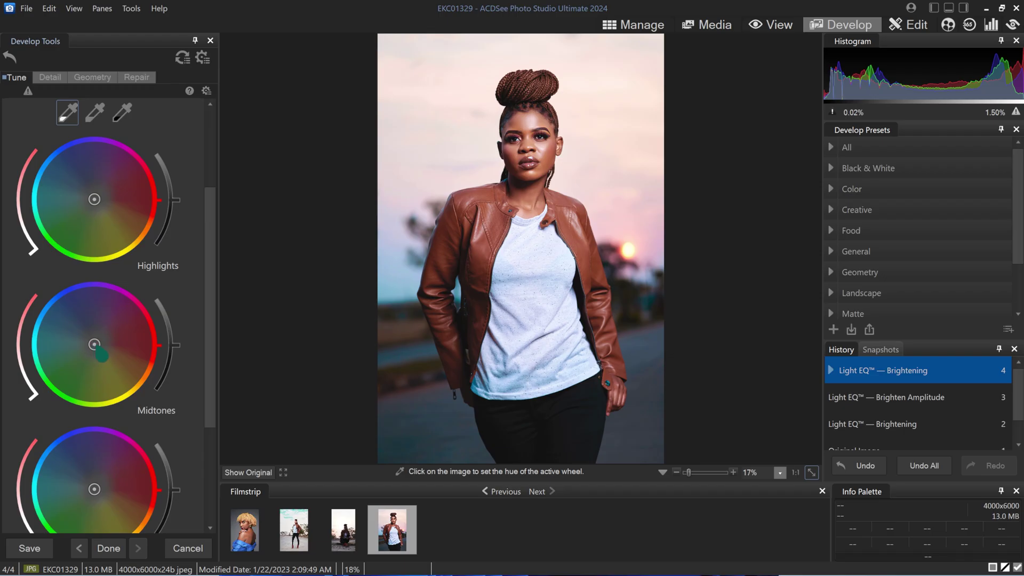
pyautogui.moveTo(101, 354); pyautogui.dragTo(118, 344)
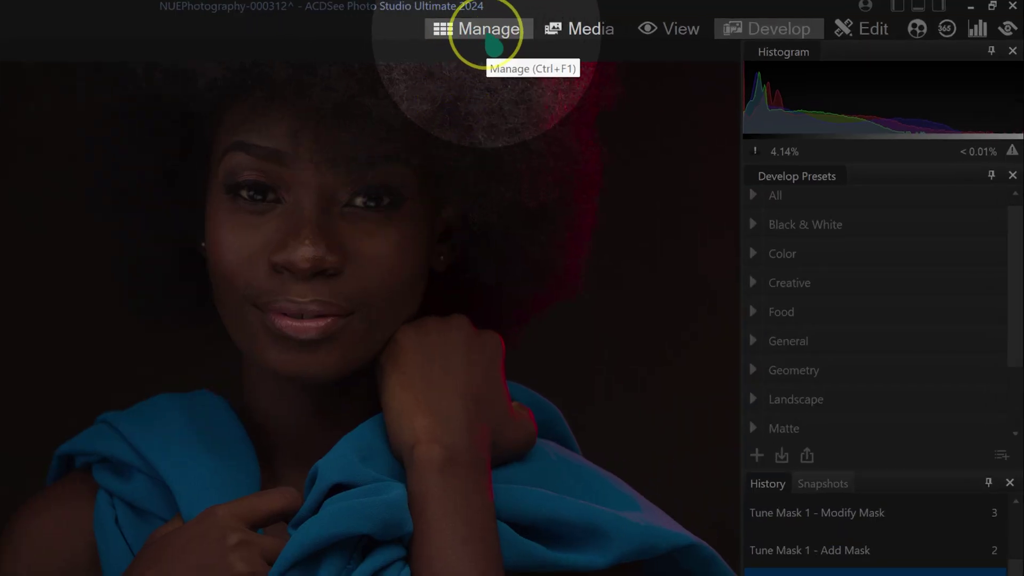
# Preview the photos NUEPhotography-000312 and EKC08983 from the Test folder in View mode and return to the thumbnails
pyautogui.click(489, 44)
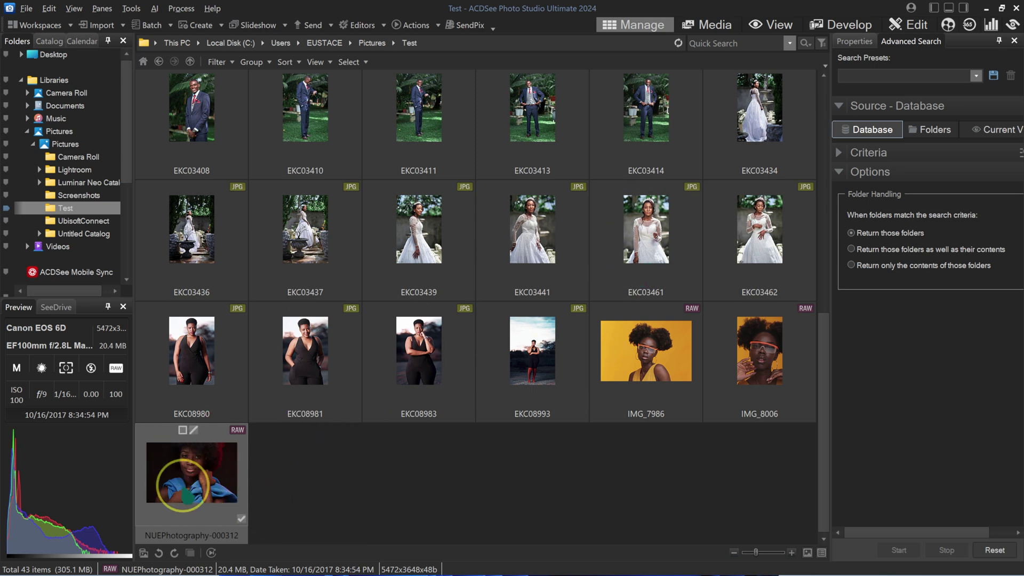
pyautogui.doubleClick(191, 473)
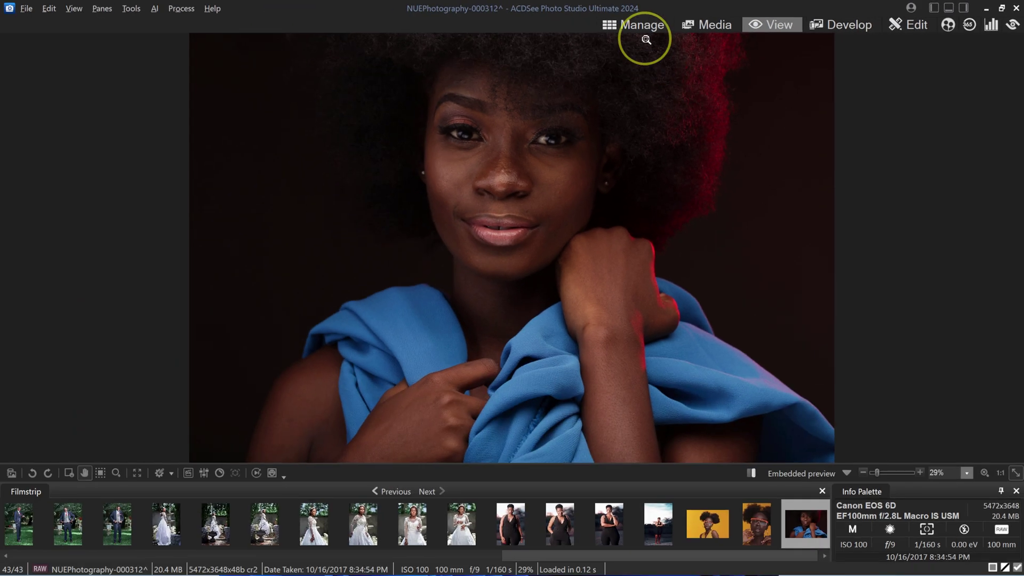
pyautogui.click(485, 33)
pyautogui.click(419, 356)
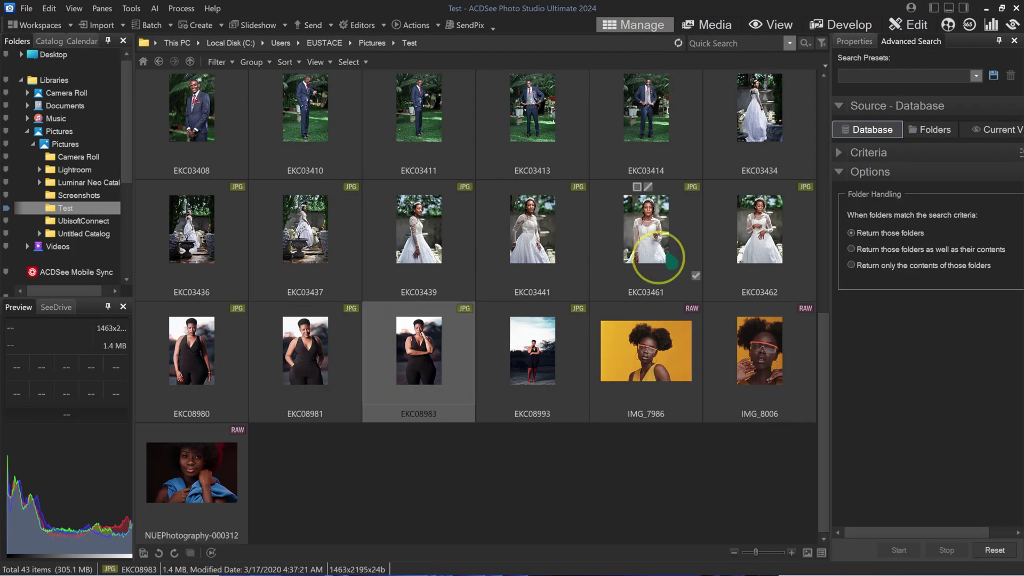
pyautogui.click(795, 29)
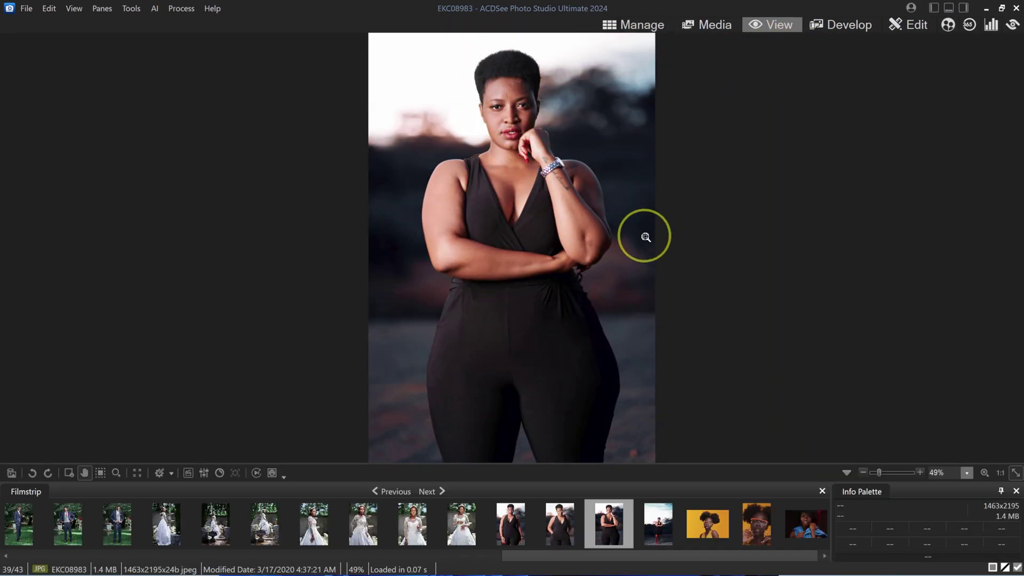
pyautogui.doubleClick(580, 263)
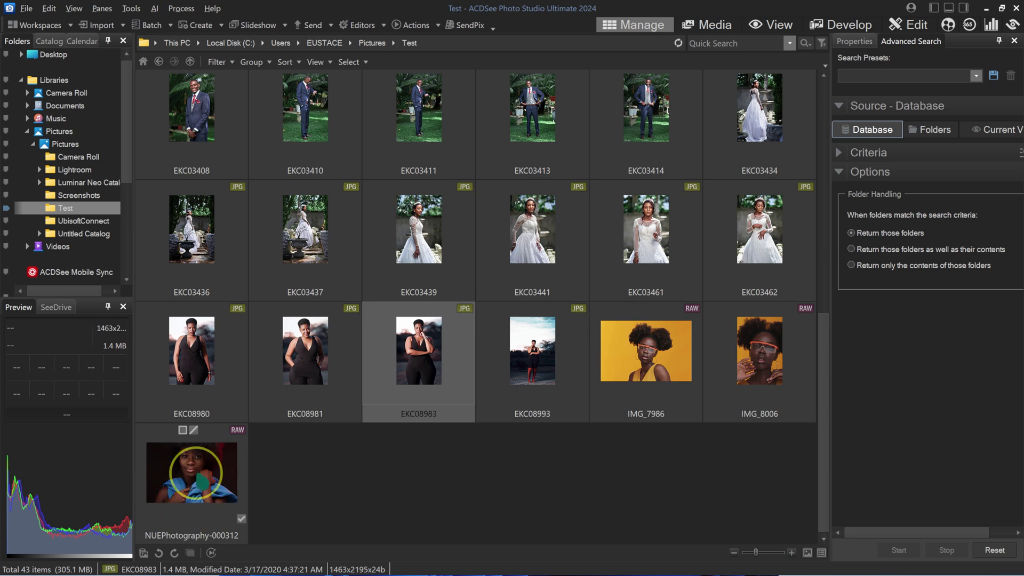
# Open NUEPhotography-000312 in Develop mode and create an AI Subject mask
pyautogui.doubleClick(200, 468)
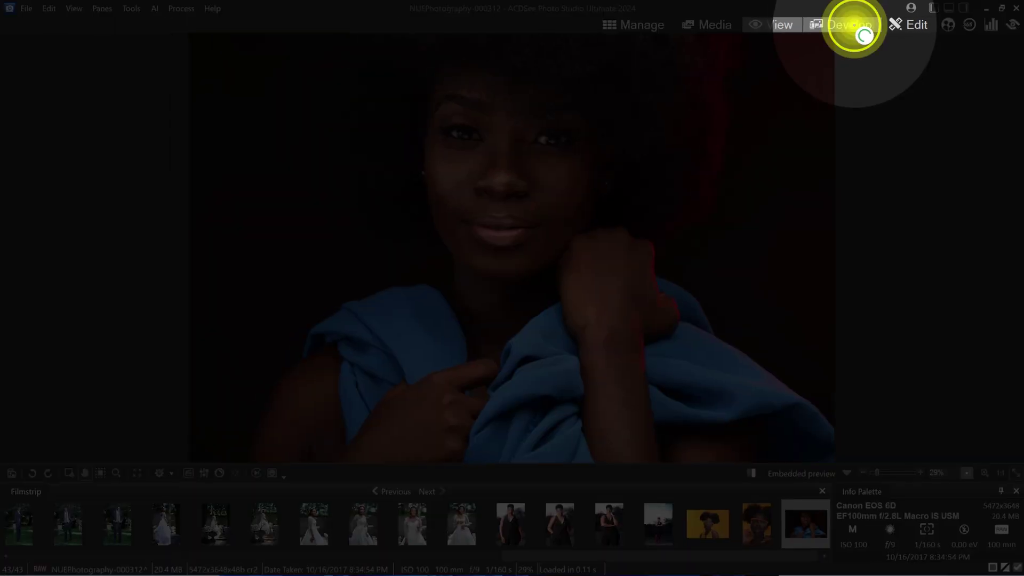
pyautogui.click(794, 47)
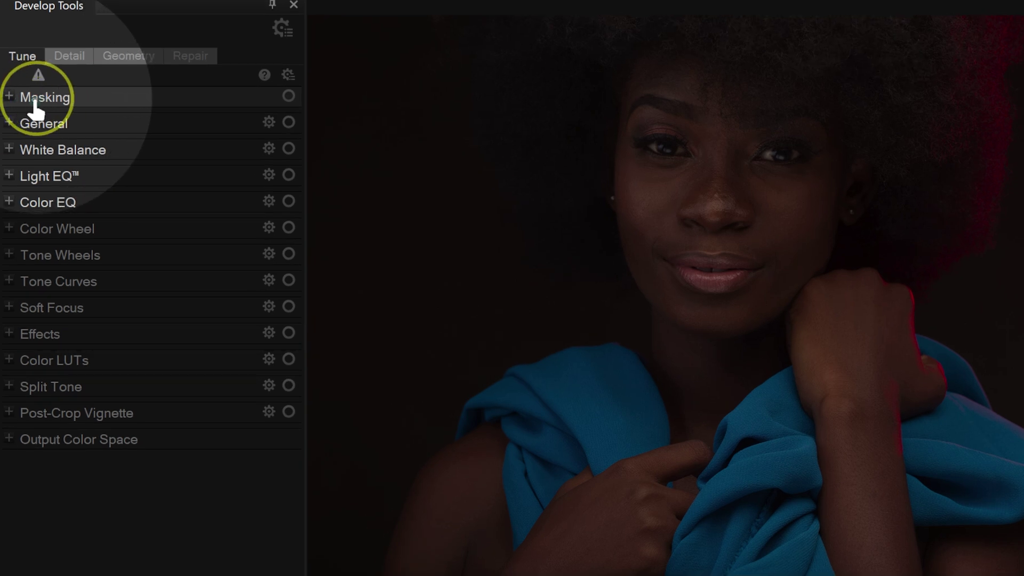
pyautogui.click(16, 98)
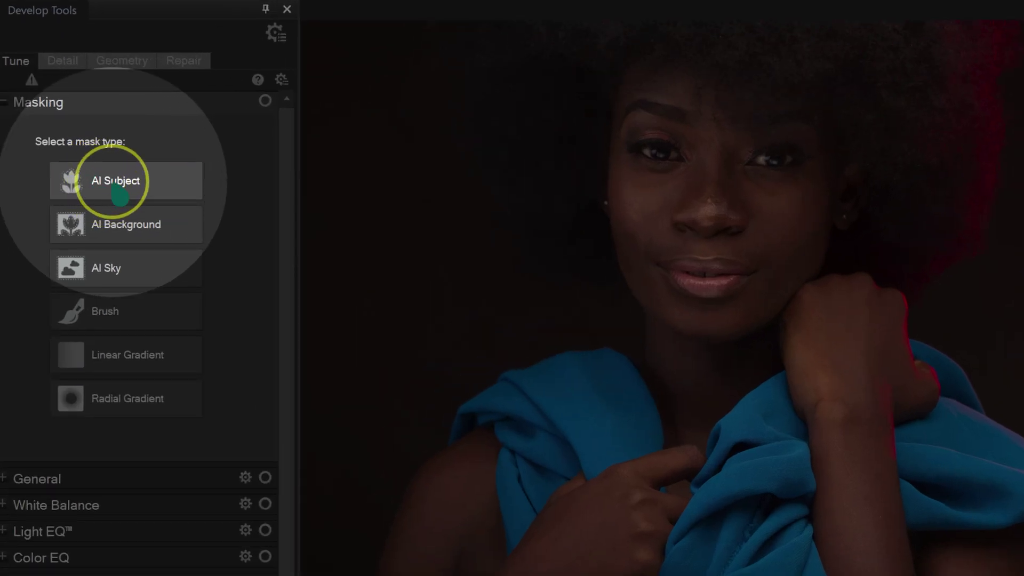
pyautogui.click(118, 192)
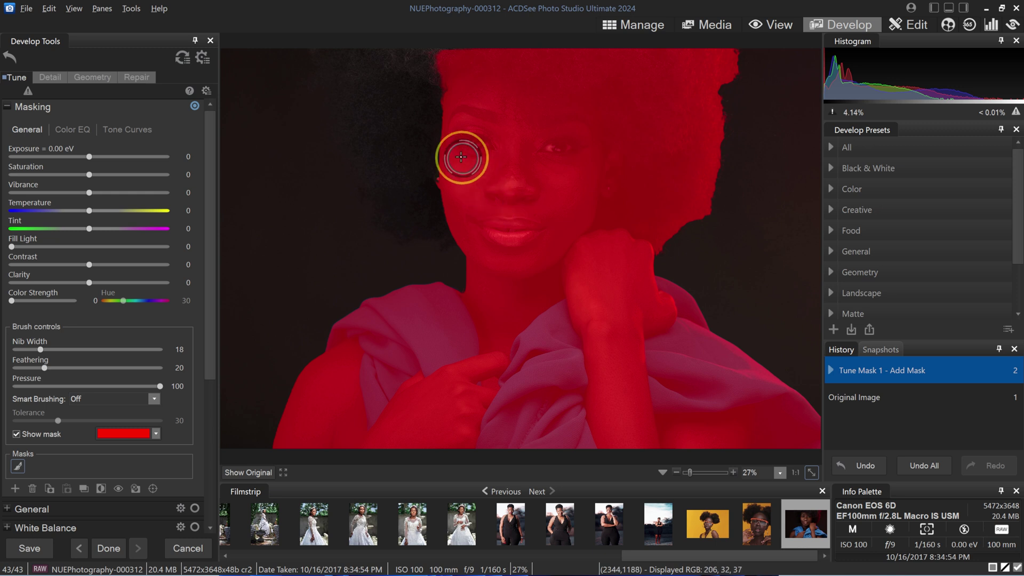
# Paint the missing hair beside the face into the subject mask, and refine the mask edge near the raised hand with nib width 7
pyautogui.moveTo(440, 80)
pyautogui.mouseDown()
pyautogui.moveTo(374, 80)
pyautogui.moveTo(366, 126)
pyautogui.moveTo(402, 144)
pyautogui.moveTo(379, 122)
pyautogui.moveTo(440, 110)
pyautogui.moveTo(402, 113)
pyautogui.moveTo(448, 204)
pyautogui.moveTo(403, 221)
pyautogui.moveTo(360, 132)
pyautogui.moveTo(411, 154)
pyautogui.moveTo(390, 173)
pyautogui.moveTo(441, 61)
pyautogui.moveTo(395, 69)
pyautogui.moveTo(351, 97)
pyautogui.moveTo(379, 160)
pyautogui.mouseUp()
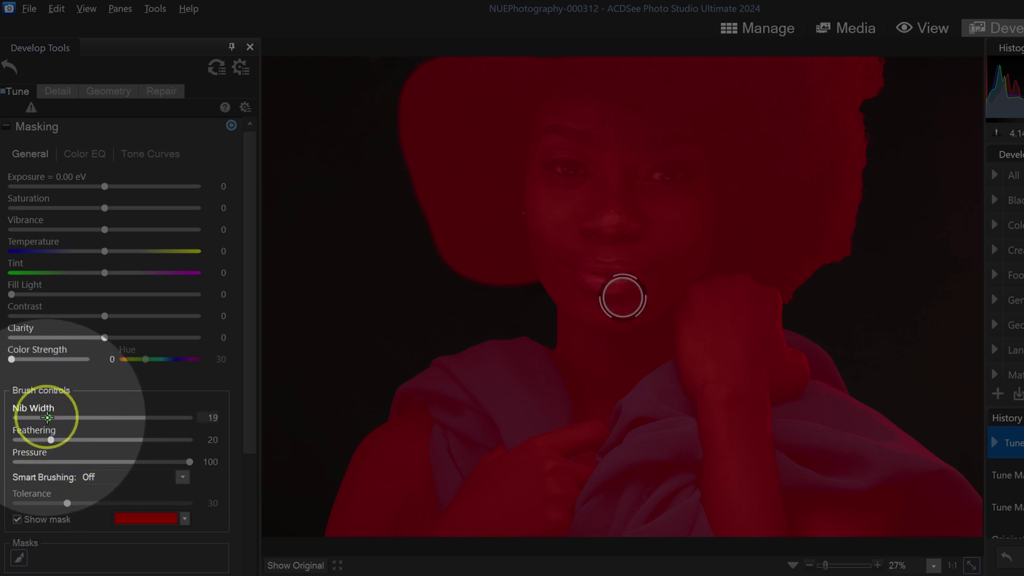
pyautogui.moveTo(48, 417)
pyautogui.mouseDown()
pyautogui.moveTo(165, 414)
pyautogui.moveTo(31, 418)
pyautogui.mouseUp()
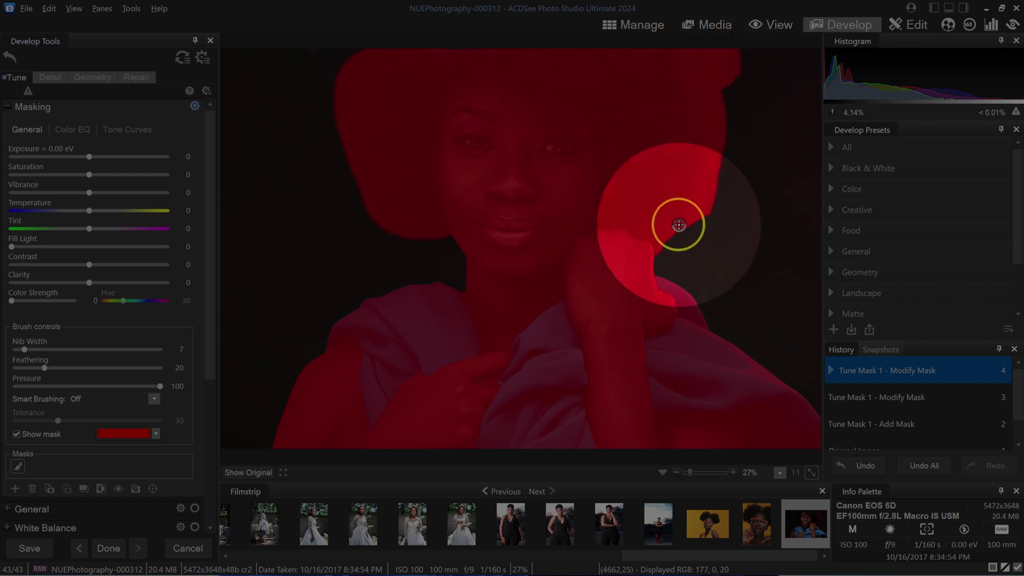
pyautogui.moveTo(652, 253)
pyautogui.mouseDown()
pyautogui.moveTo(632, 294)
pyautogui.moveTo(599, 316)
pyautogui.mouseUp()
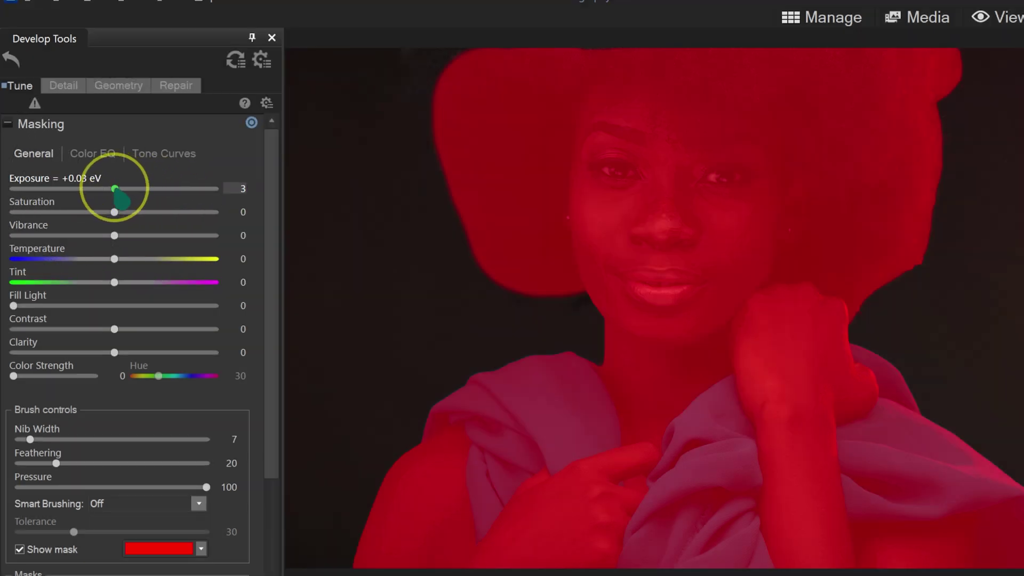
# Hide the mask overlay and set the masked subject's exposure to +1.50 eV and contrast to 5, undoing the stray mask change
pyautogui.moveTo(114, 189); pyautogui.dragTo(151, 190)
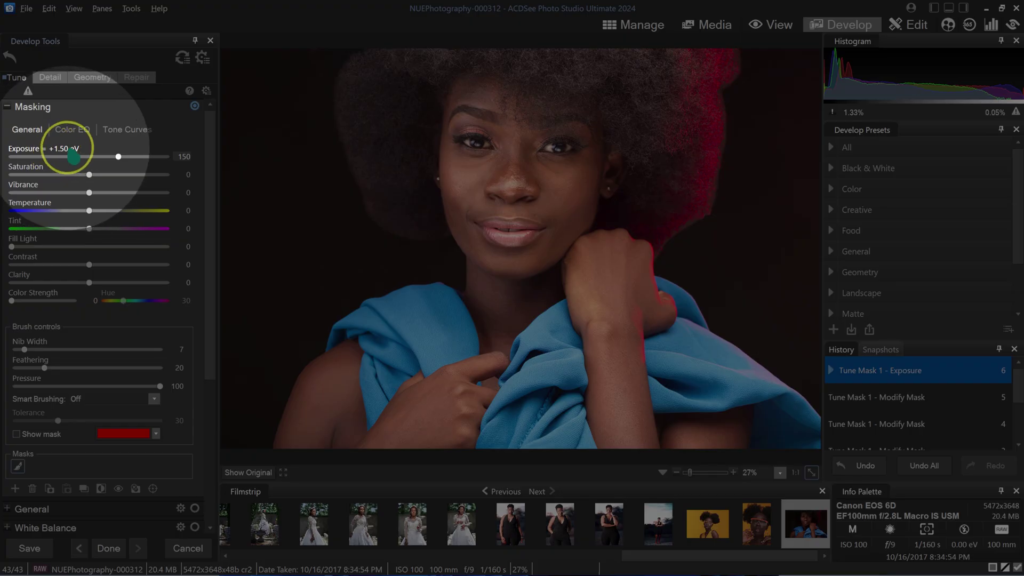
pyautogui.hotkey('ctrl', 'z')
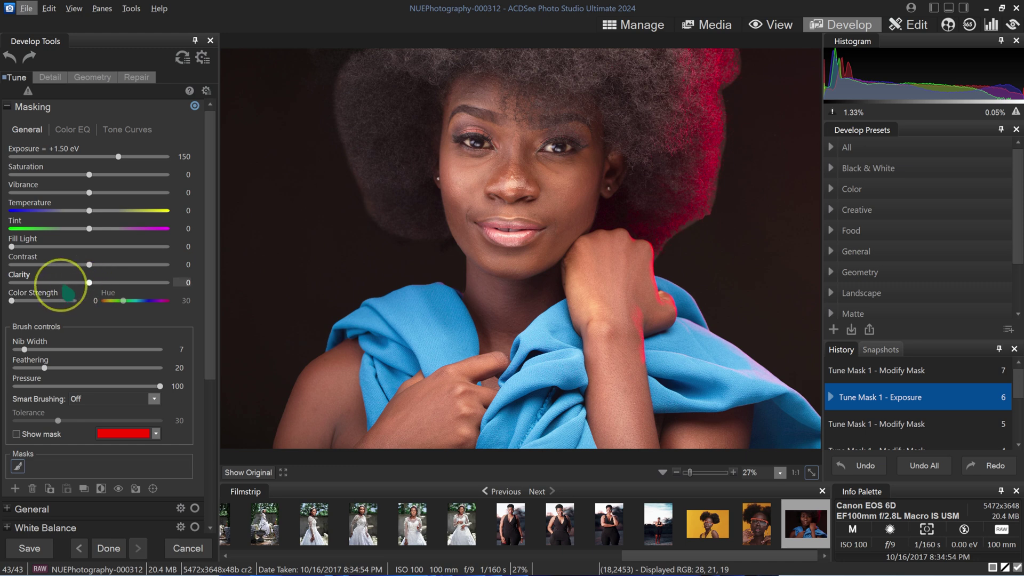
pyautogui.moveTo(89, 264); pyautogui.dragTo(91, 265)
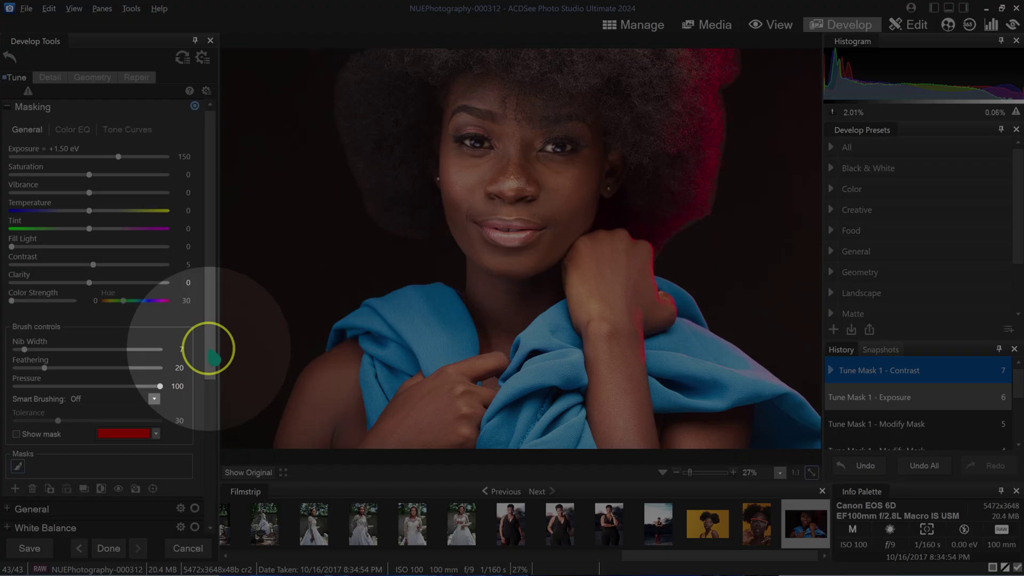
# Try a white balance temperature of 6510 K, and reset the White Balance group to its default settings
pyautogui.moveTo(208, 343); pyautogui.dragTo(208, 480)
pyautogui.click(7, 365)
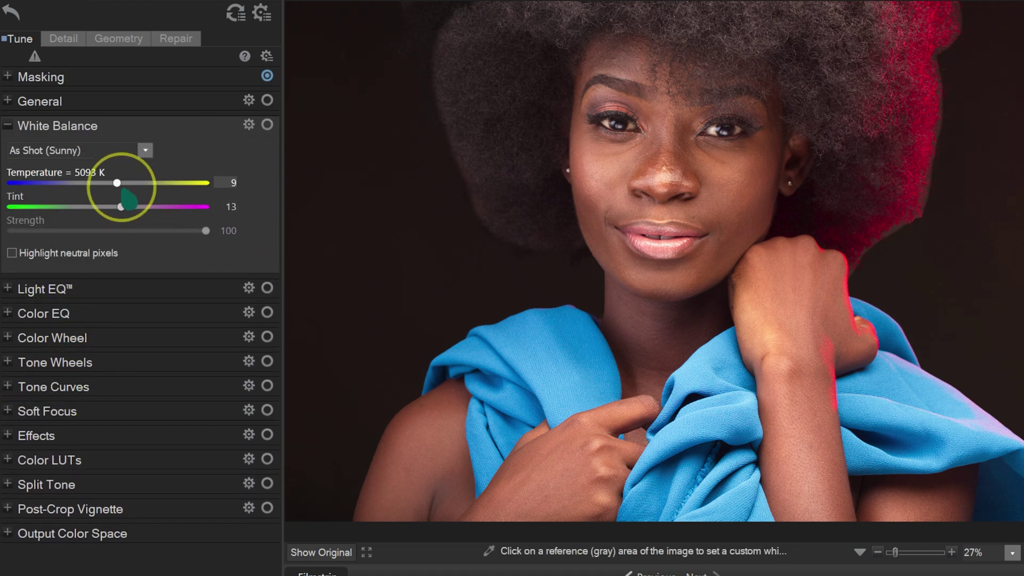
pyautogui.moveTo(117, 183); pyautogui.dragTo(155, 183)
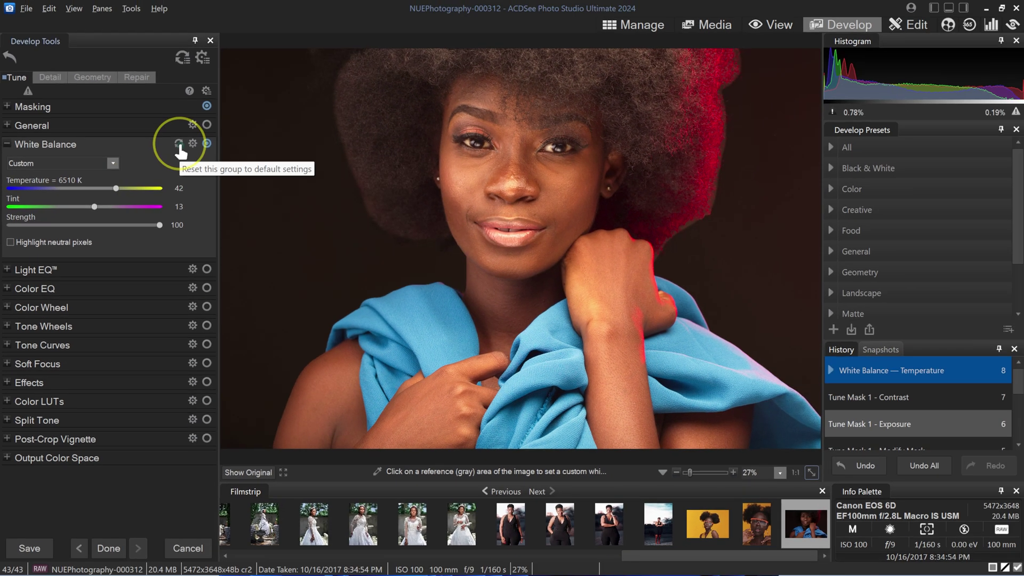
pyautogui.click(179, 145)
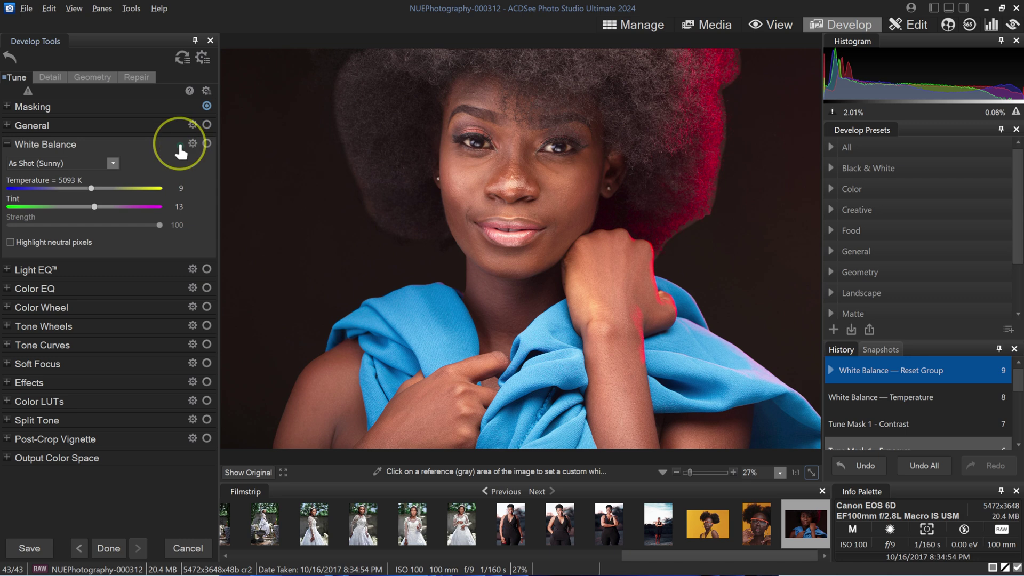
pyautogui.click(8, 145)
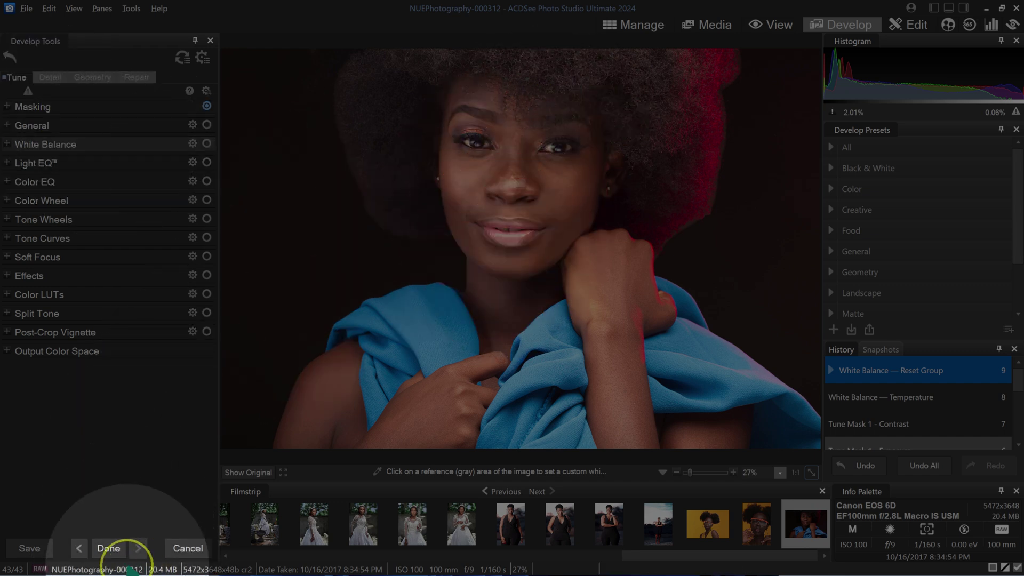
# Finish developing, save the changes to the image, and switch the photo to Edit mode
pyautogui.click(109, 549)
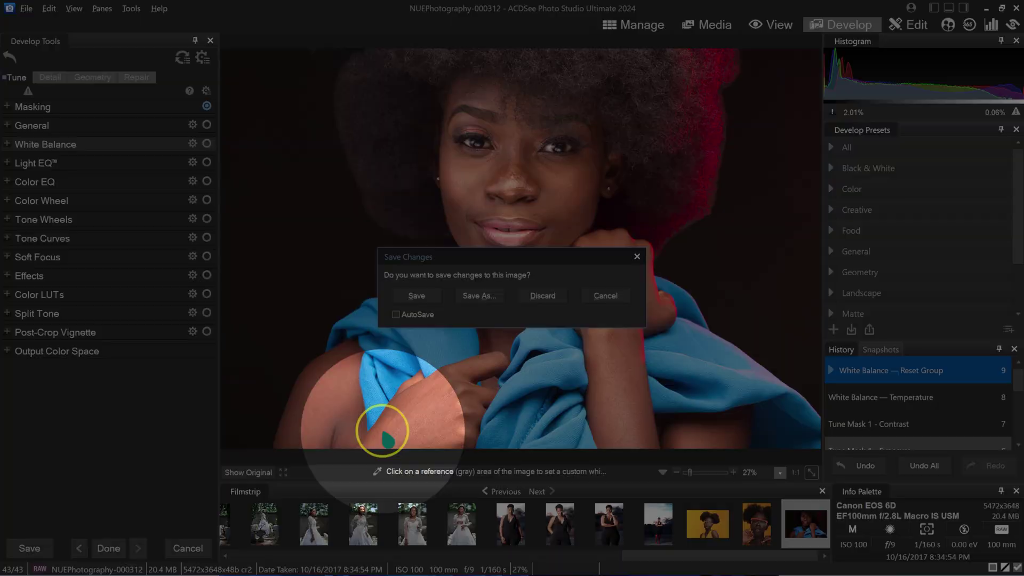
pyautogui.click(416, 295)
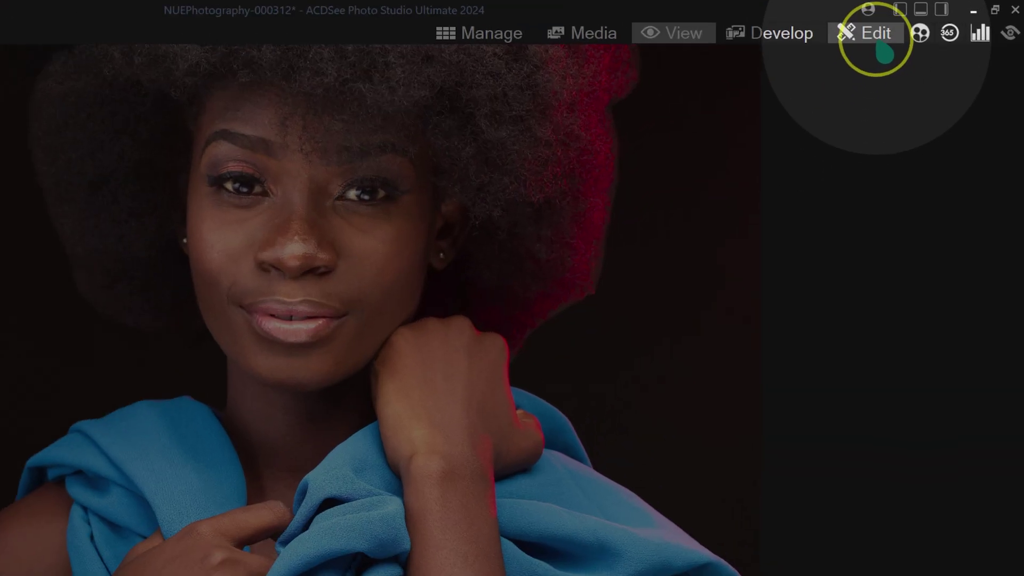
pyautogui.click(875, 38)
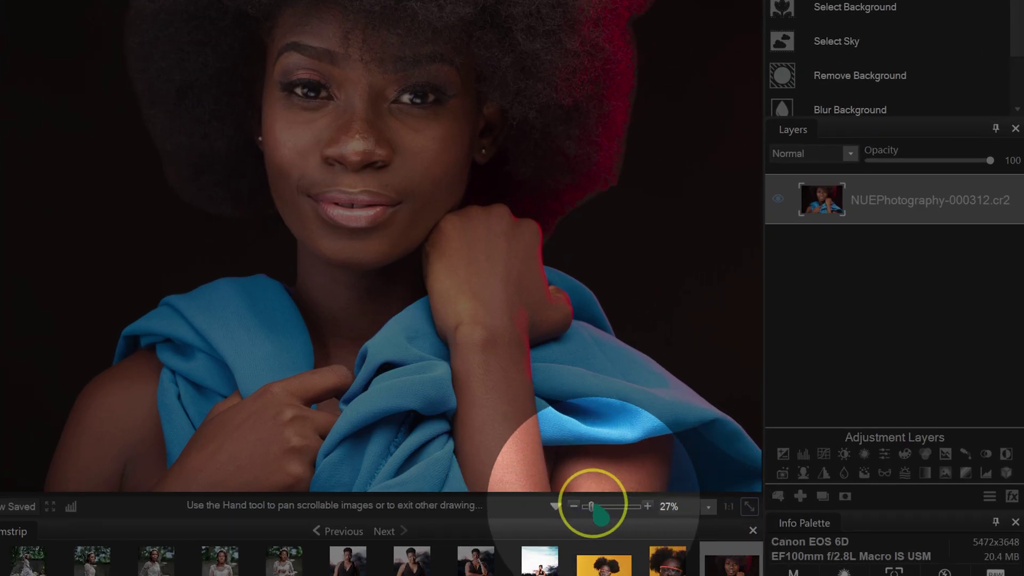
# Close the navigator overlay and open the AI Face Edit filter for the portrait
pyautogui.moveTo(591, 506); pyautogui.dragTo(595, 505)
pyautogui.moveTo(590, 505); pyautogui.dragTo(577, 507)
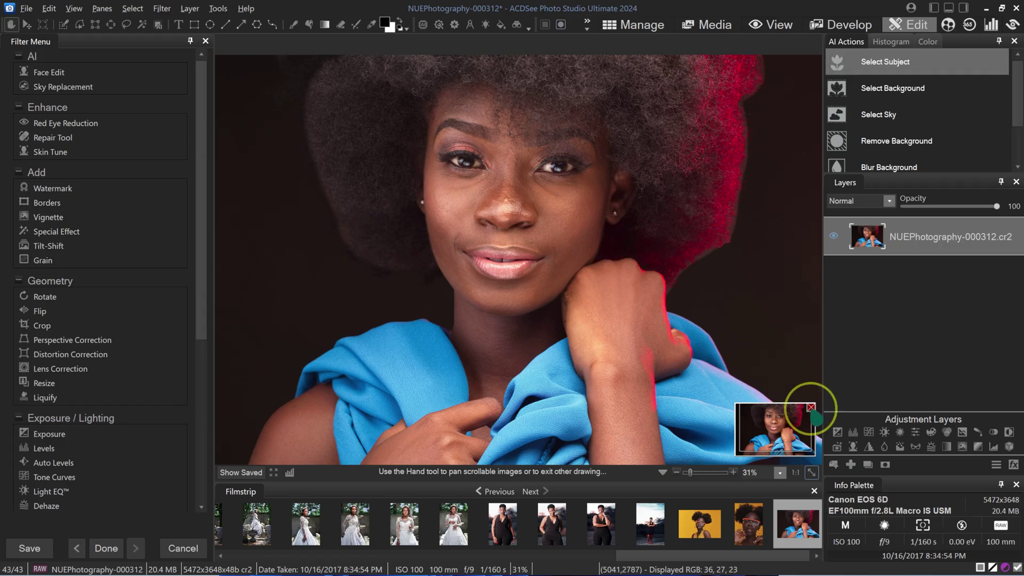
pyautogui.click(810, 407)
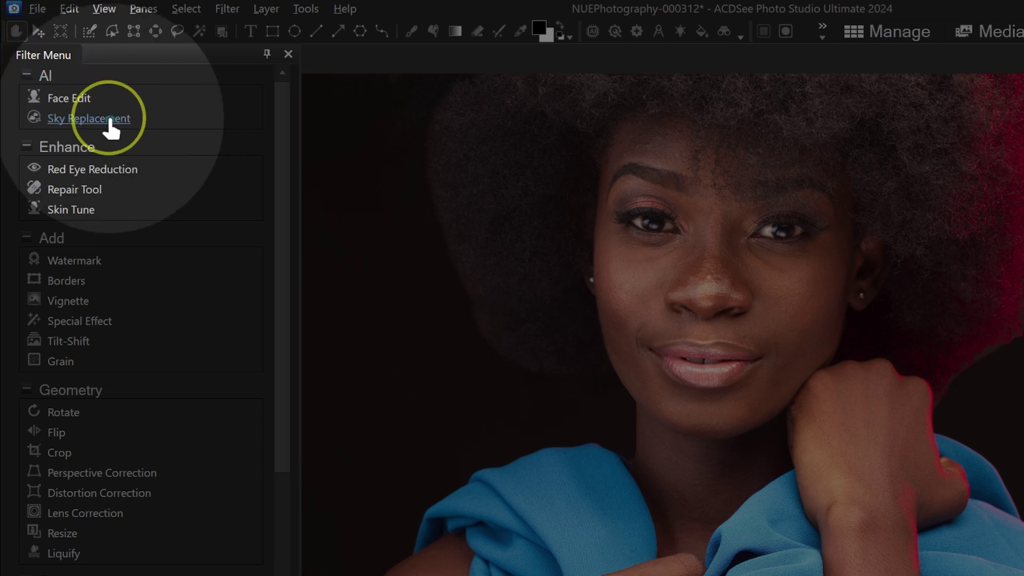
pyautogui.click(69, 100)
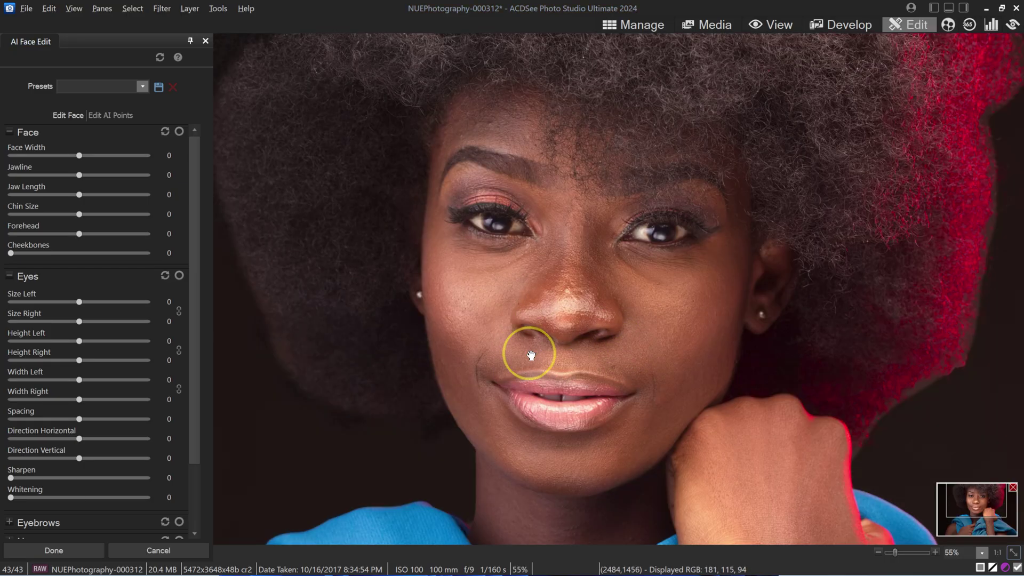
# Try a Face Width of -17 on the portrait, and reset the Face group
pyautogui.moveTo(897, 554); pyautogui.dragTo(893, 552)
pyautogui.moveTo(567, 172); pyautogui.dragTo(550, 182)
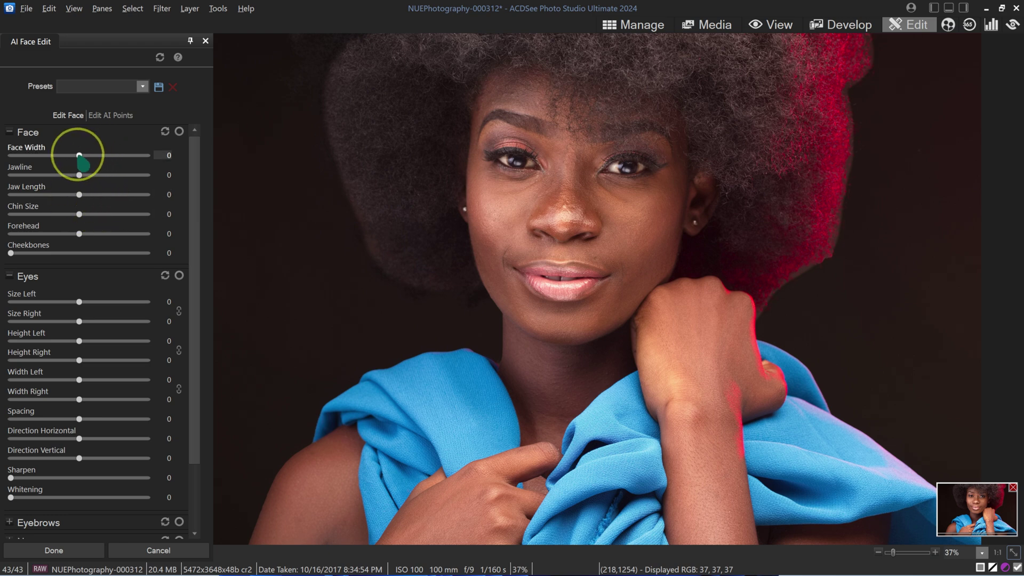
pyautogui.moveTo(80, 156)
pyautogui.mouseDown()
pyautogui.moveTo(133, 158)
pyautogui.moveTo(17, 158)
pyautogui.moveTo(91, 160)
pyautogui.moveTo(27, 160)
pyautogui.moveTo(76, 157)
pyautogui.moveTo(68, 156)
pyautogui.mouseUp()
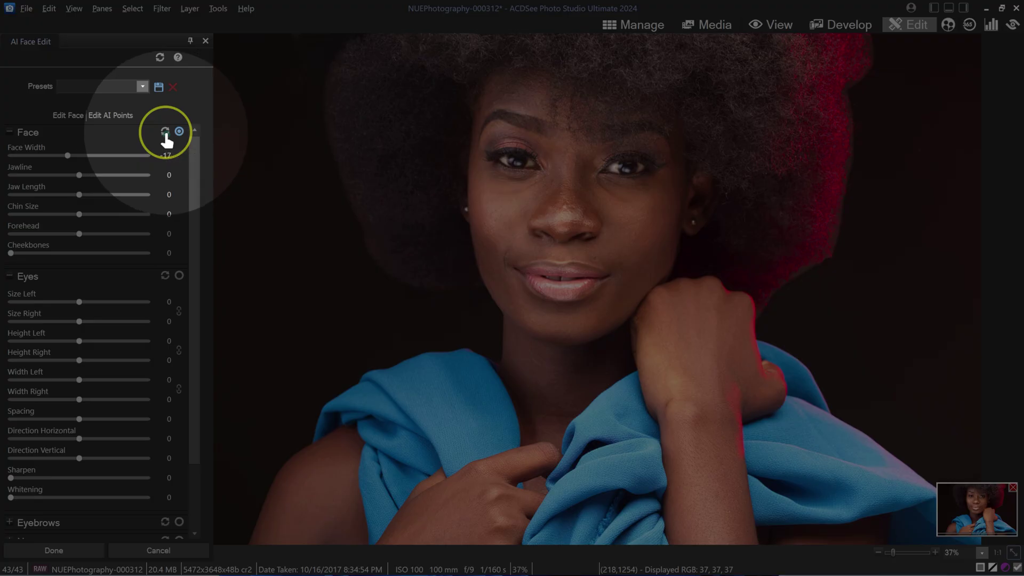
pyautogui.click(164, 134)
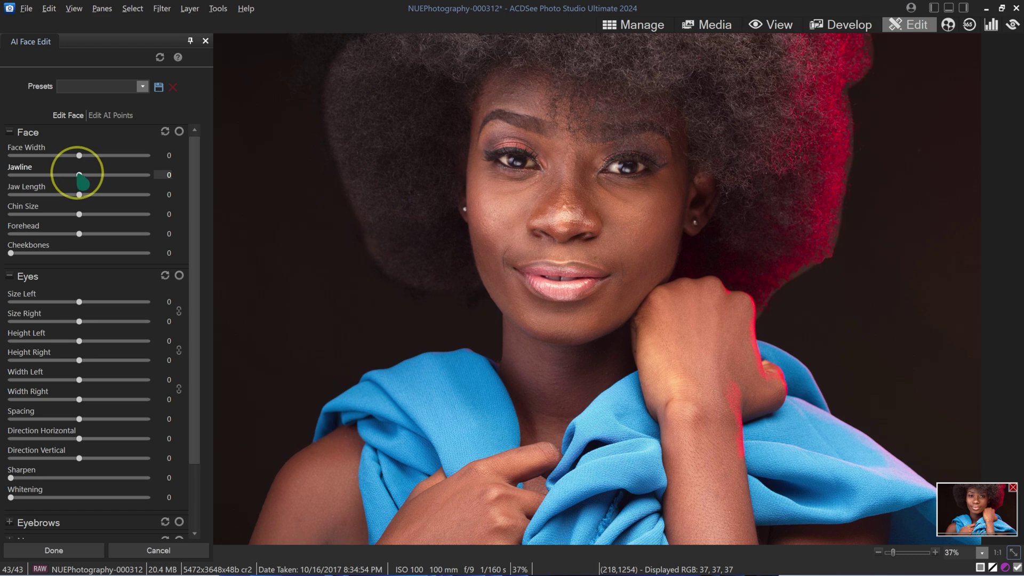
# Try Jawline at -19, Jaw Length at 18 and Chin Size at 14, and reset the Face group
pyautogui.moveTo(79, 175); pyautogui.dragTo(88, 214)
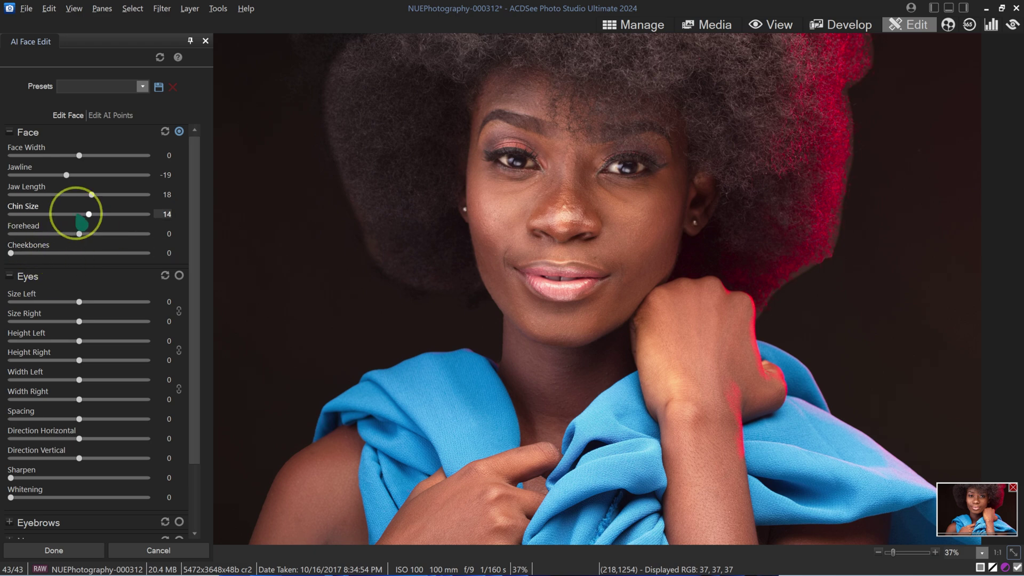
pyautogui.click(166, 132)
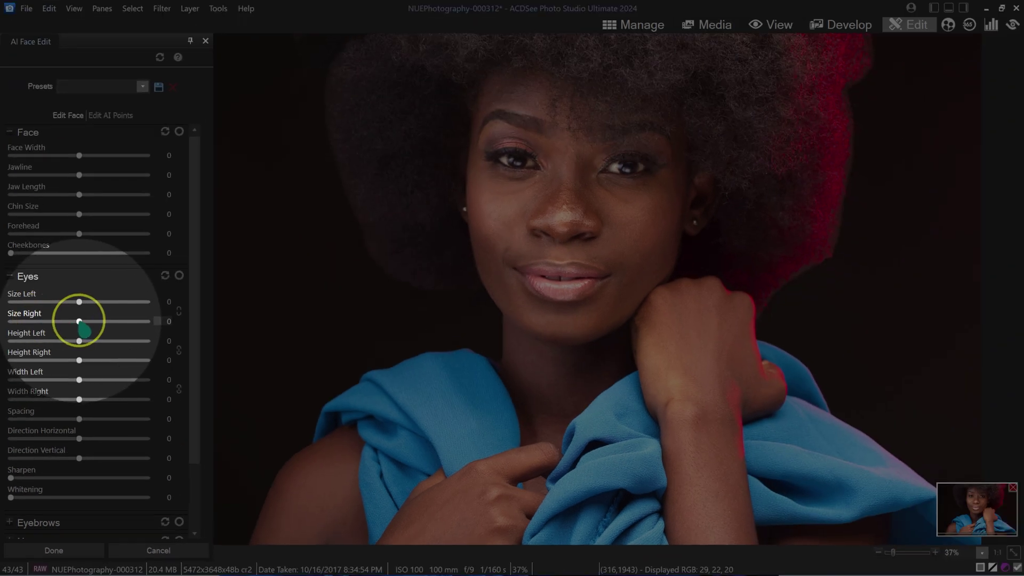
# Set the right eye's size to 10 in the Eyes group
pyautogui.moveTo(111, 240); pyautogui.dragTo(147, 240)
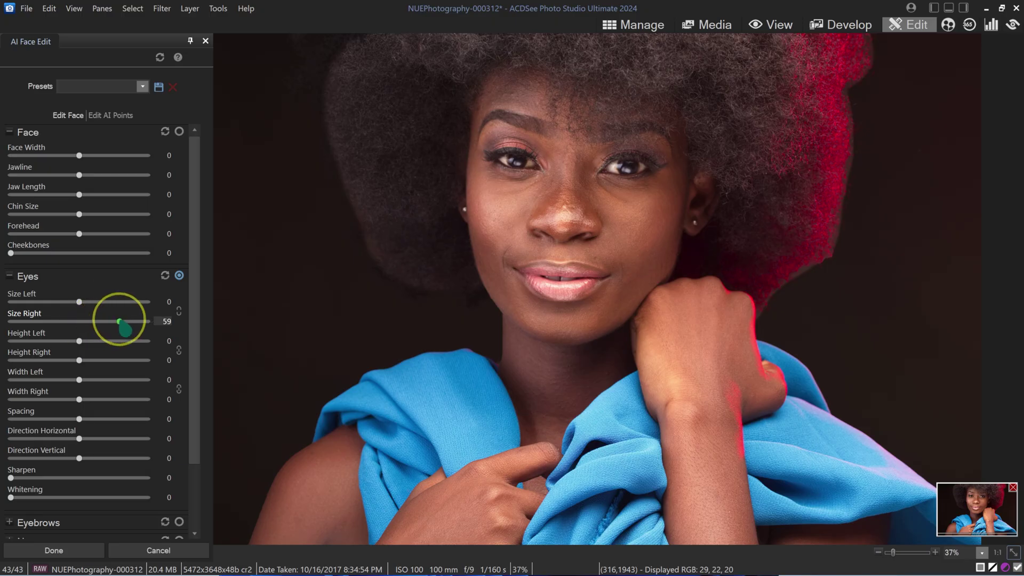
pyautogui.moveTo(119, 321); pyautogui.dragTo(91, 321)
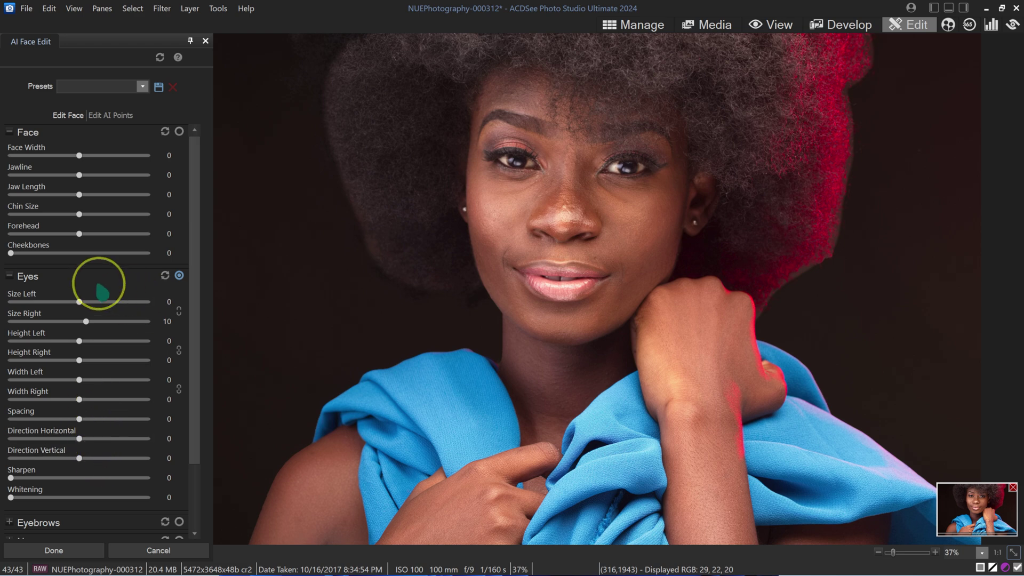
pyautogui.scroll(-1, 197, 435)
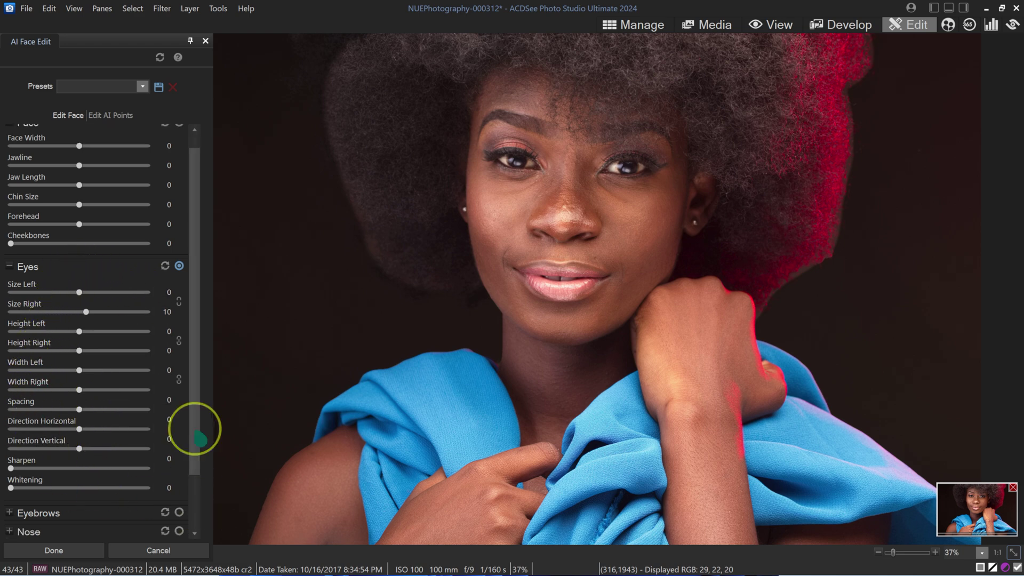
# Set Whitening to 100 in the Eyes group
pyautogui.moveTo(200, 438); pyautogui.dragTo(201, 485)
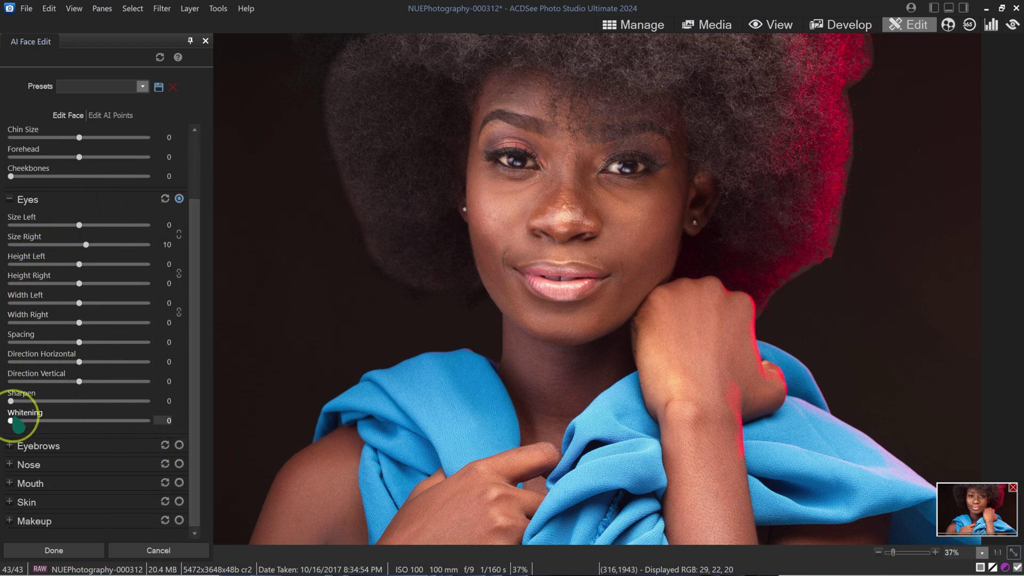
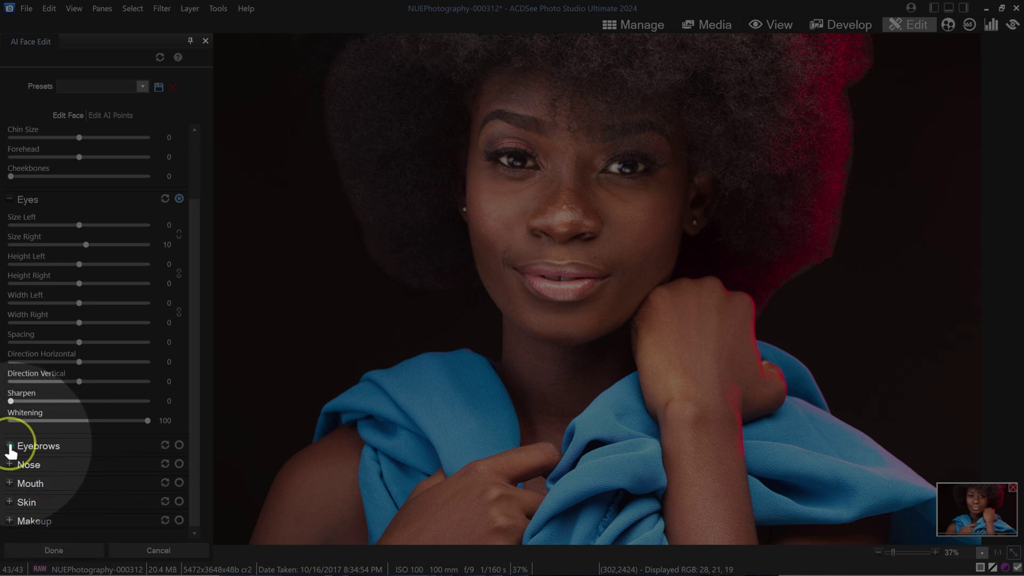
# Try an Inner Length of -1 and an Outer Length of 55 on both eyebrows, resetting the Eyebrows group after each
pyautogui.click(32, 446)
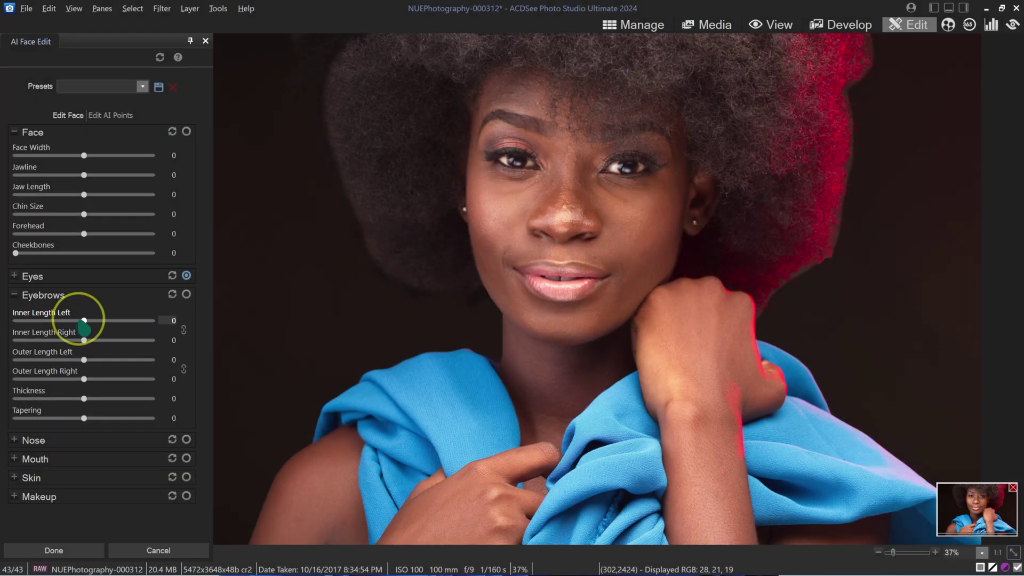
pyautogui.click(83, 320)
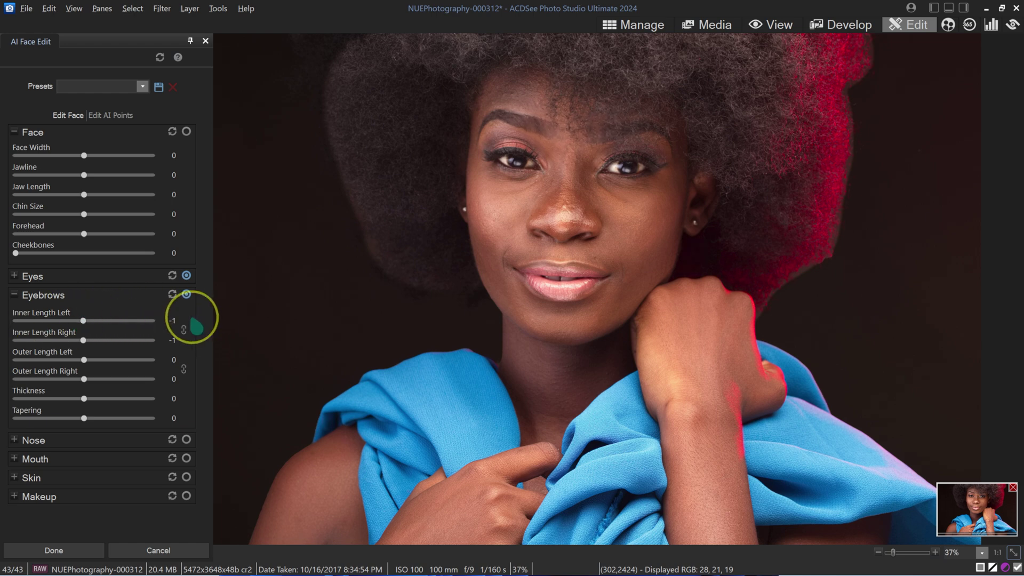
pyautogui.click(172, 295)
pyautogui.click(83, 379)
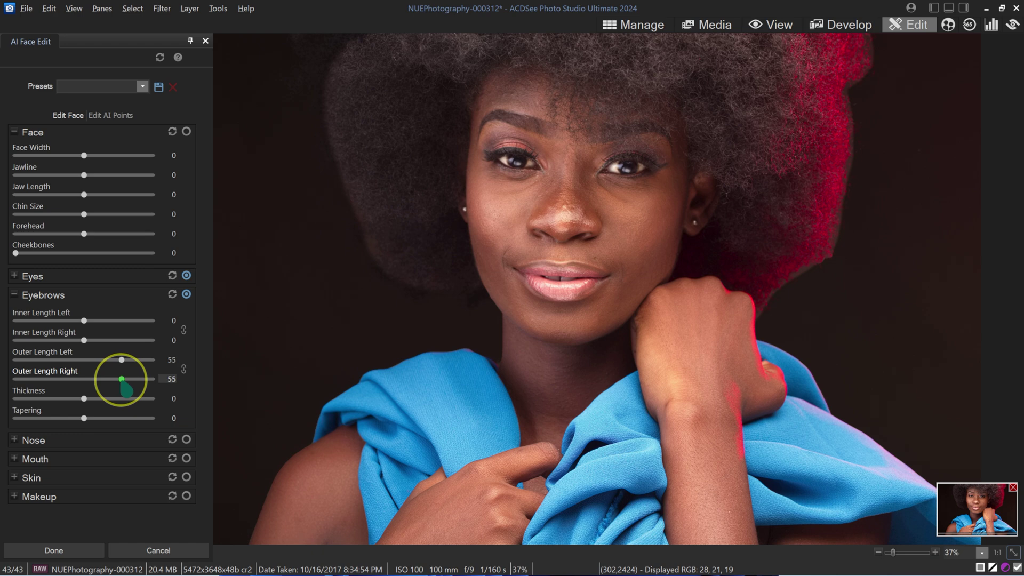
pyautogui.click(172, 294)
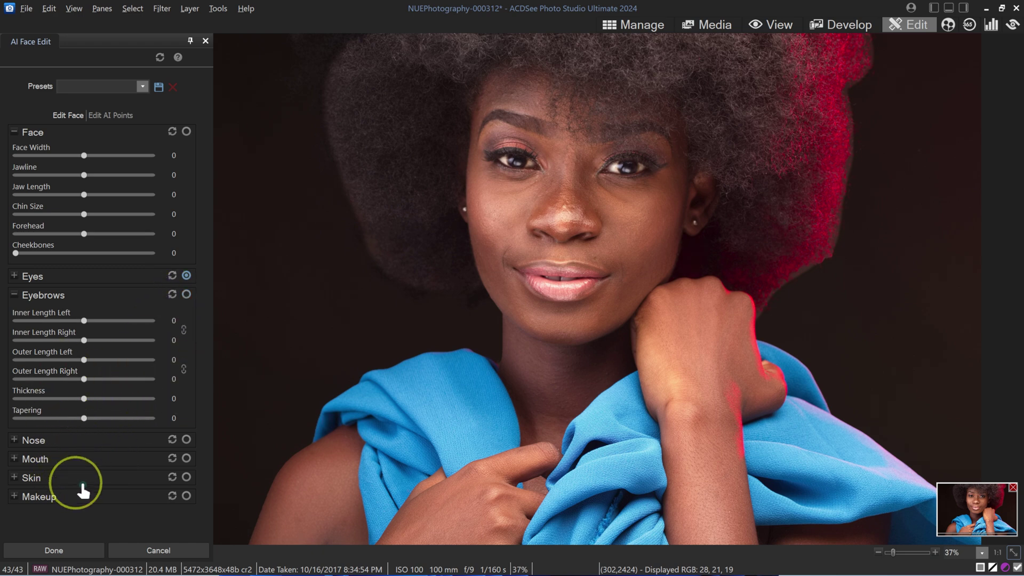
# Set Smooth Wrinkles to 35 on both sides in the Skin group, checking the effect on the enlarged face
pyautogui.click(14, 478)
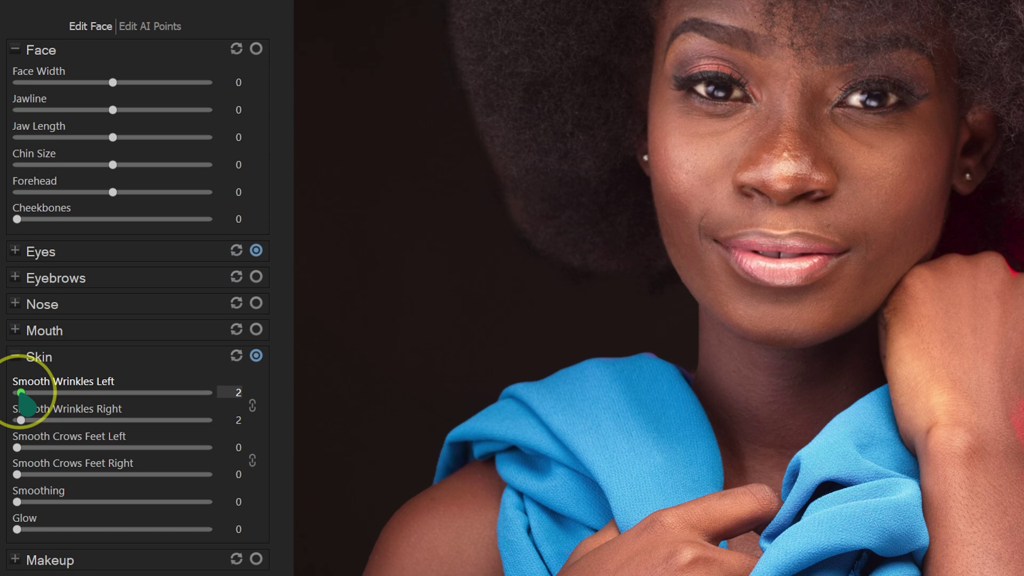
pyautogui.moveTo(21, 393); pyautogui.dragTo(188, 393)
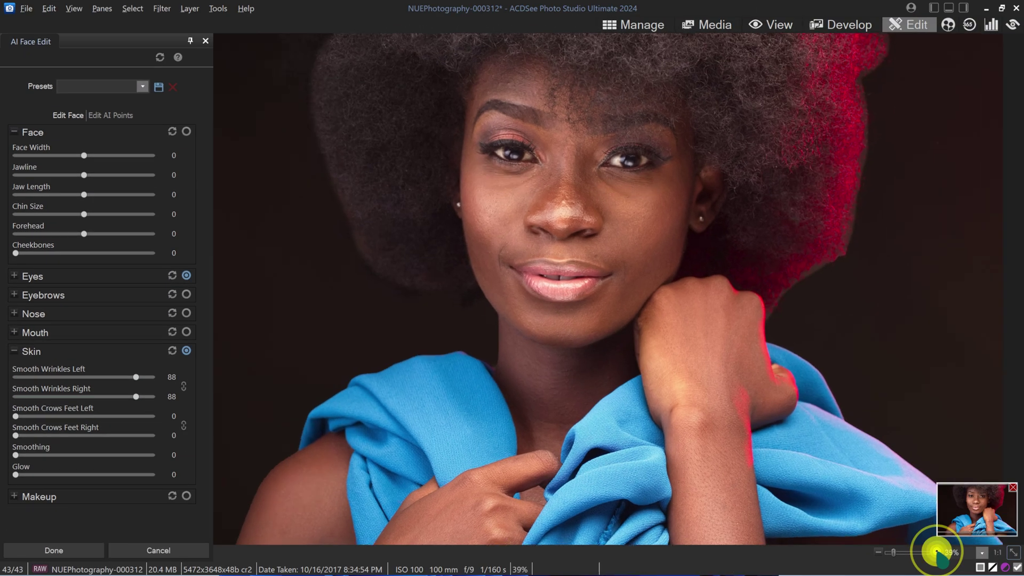
pyautogui.click(935, 552)
pyautogui.click(935, 552)
pyautogui.click(935, 552)
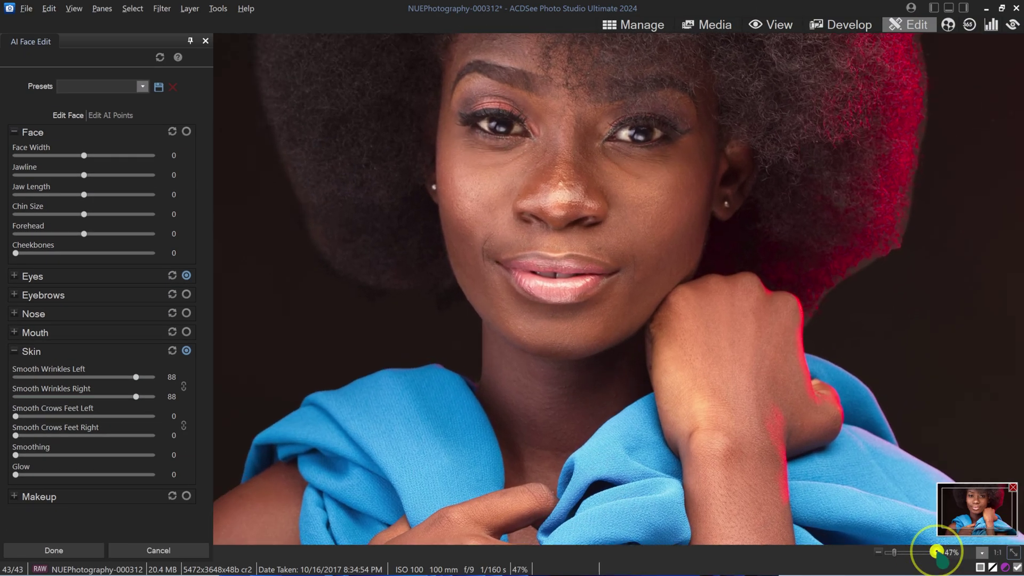
pyautogui.moveTo(518, 144); pyautogui.dragTo(528, 270)
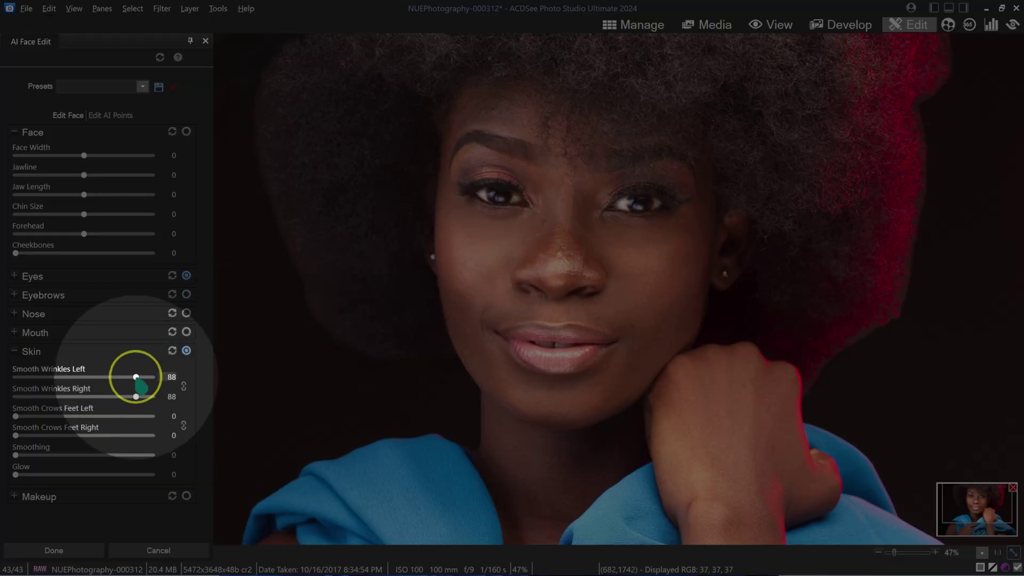
pyautogui.moveTo(136, 377); pyautogui.dragTo(202, 377)
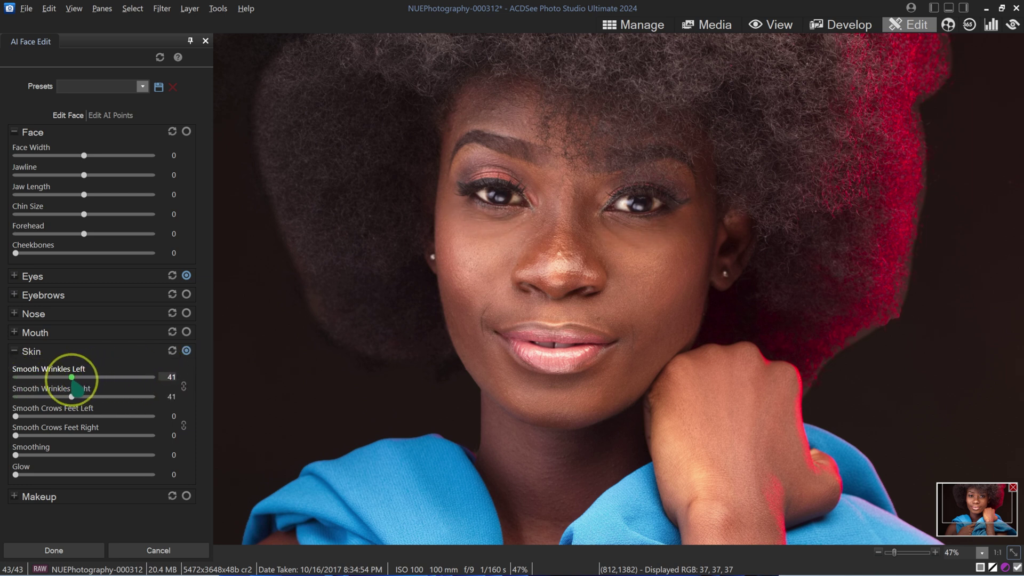
pyautogui.moveTo(64, 377); pyautogui.dragTo(63, 377)
# Try Smooth Crows Feet at 43 on both sides, return it to 0, and set Smoothing to 35
pyautogui.moveTo(16, 415); pyautogui.dragTo(74, 416)
pyautogui.moveTo(453, 224)
pyautogui.mouseDown()
pyautogui.moveTo(446, 187)
pyautogui.moveTo(445, 201)
pyautogui.mouseUp()
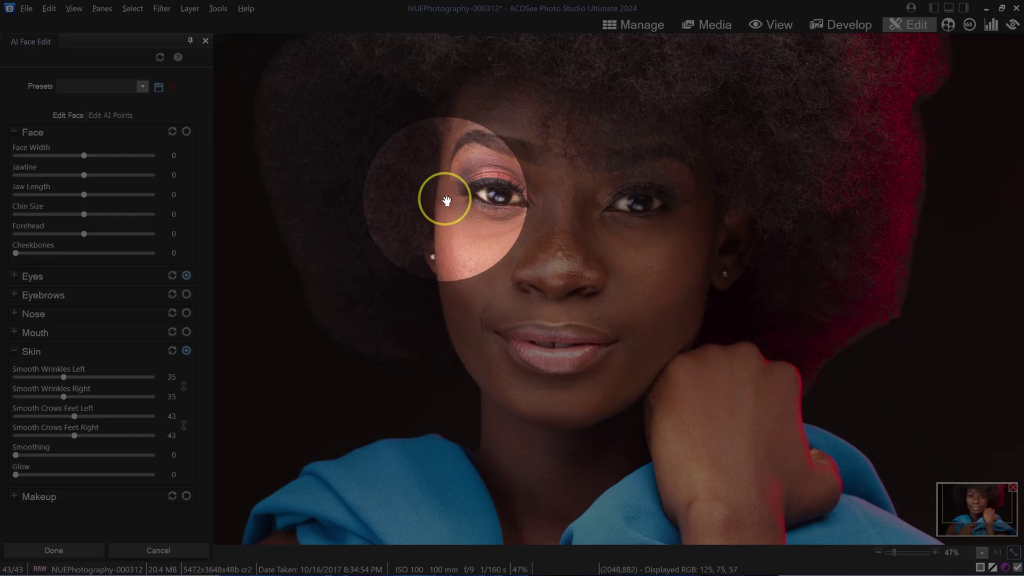
pyautogui.moveTo(74, 417); pyautogui.dragTo(16, 422)
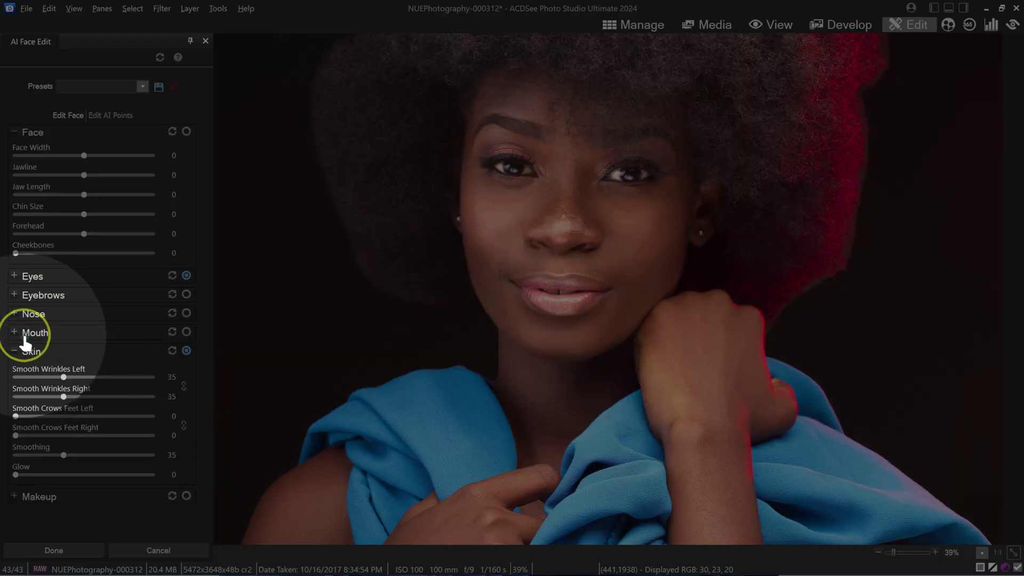
# Try a Smile value of 39 in the Mouth group, and reset the group
pyautogui.click(15, 333)
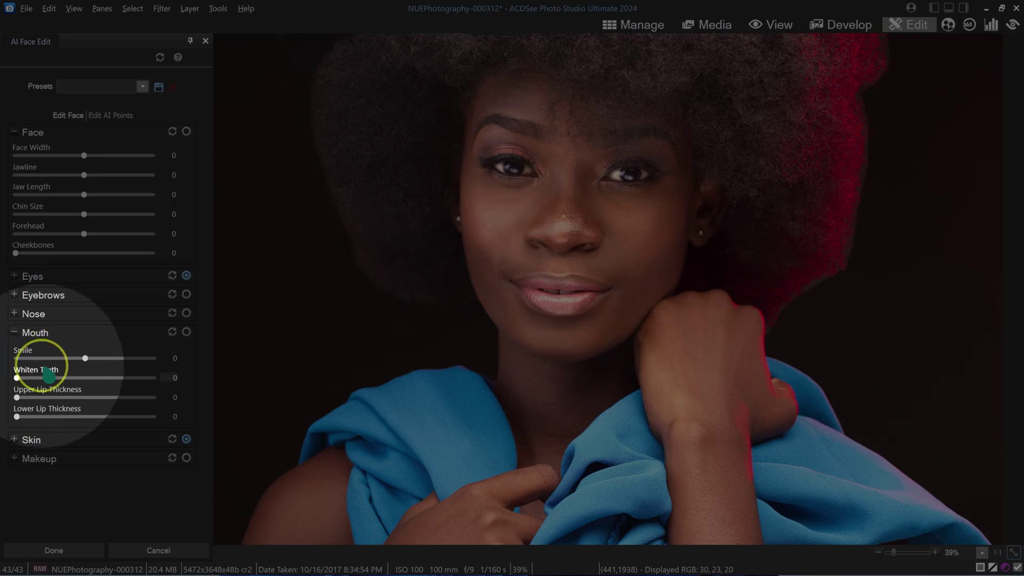
pyautogui.moveTo(86, 358); pyautogui.dragTo(91, 359)
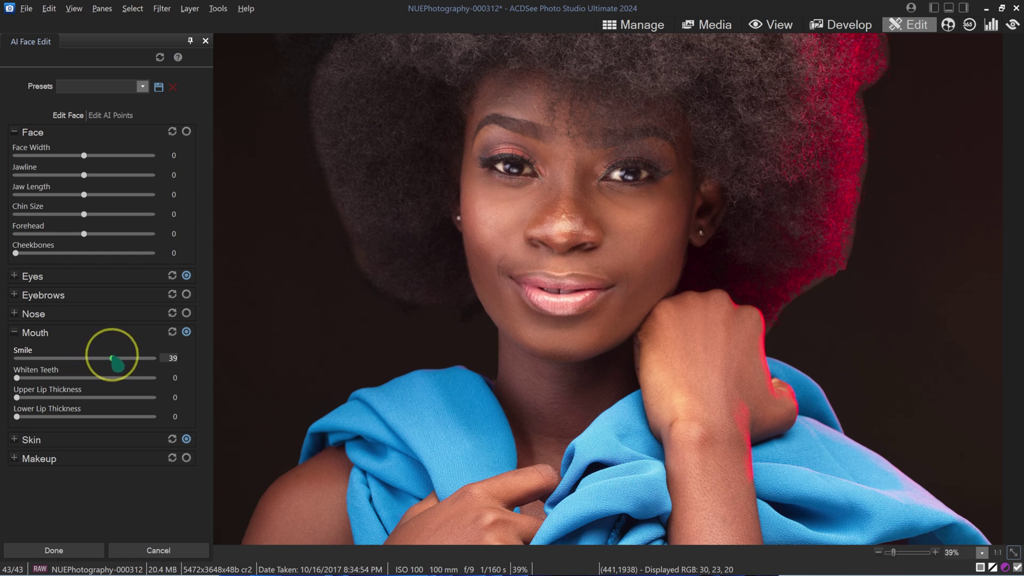
pyautogui.click(172, 332)
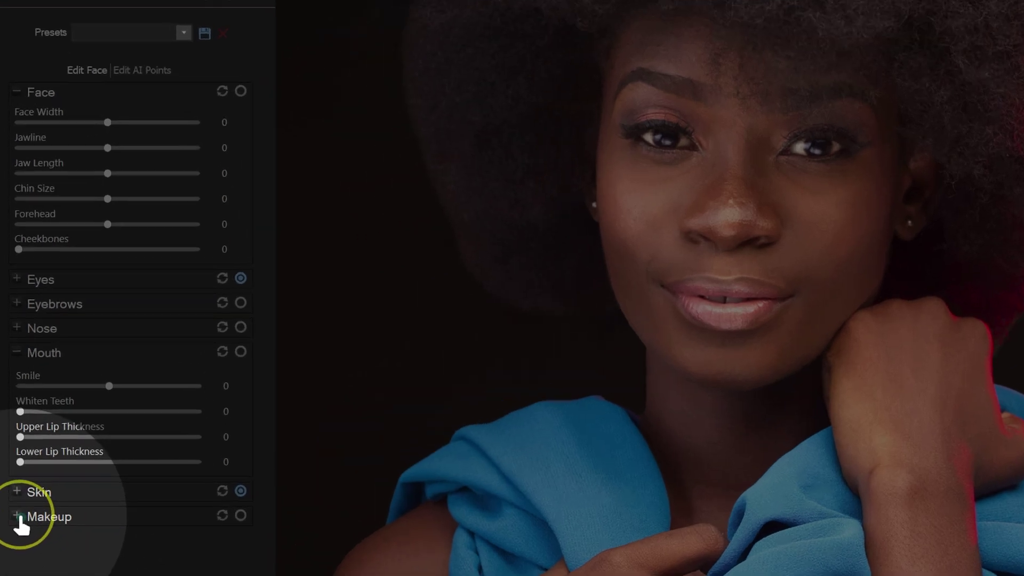
# Try Upper Eyeshadow at 100 in the Makeup group, and return it to 0
pyautogui.click(21, 460)
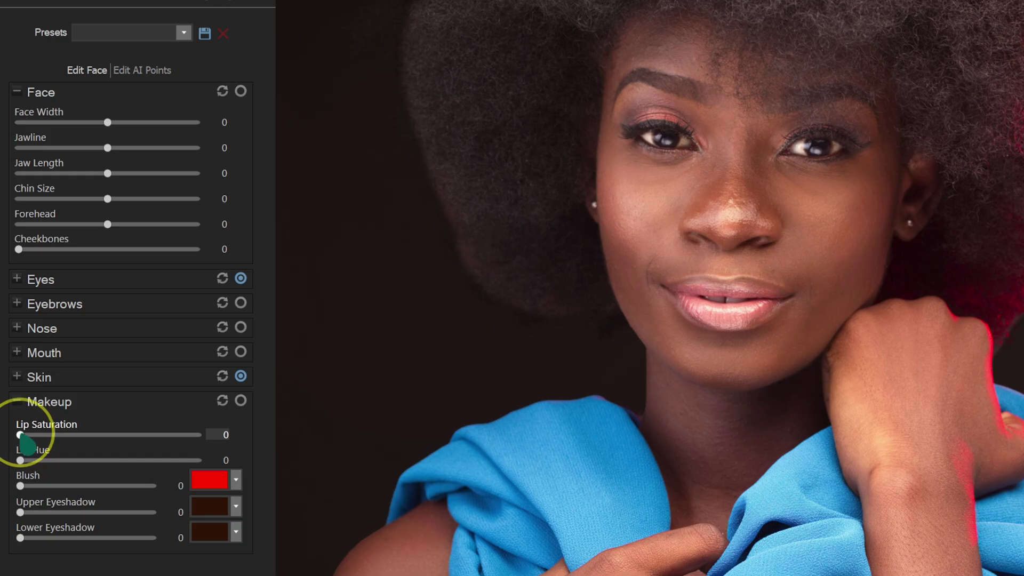
pyautogui.moveTo(20, 434); pyautogui.dragTo(20, 486)
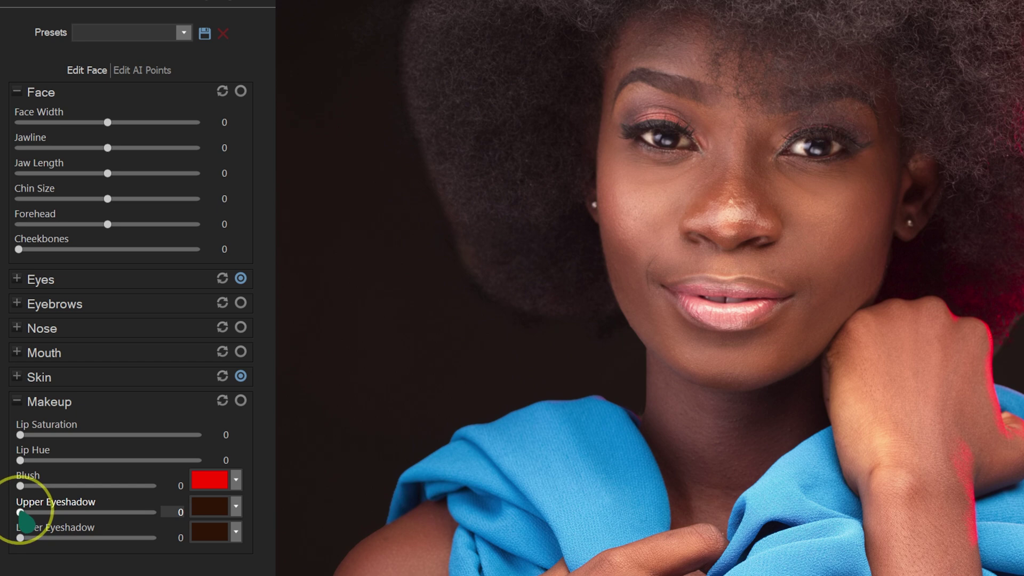
pyautogui.moveTo(21, 512); pyautogui.dragTo(176, 511)
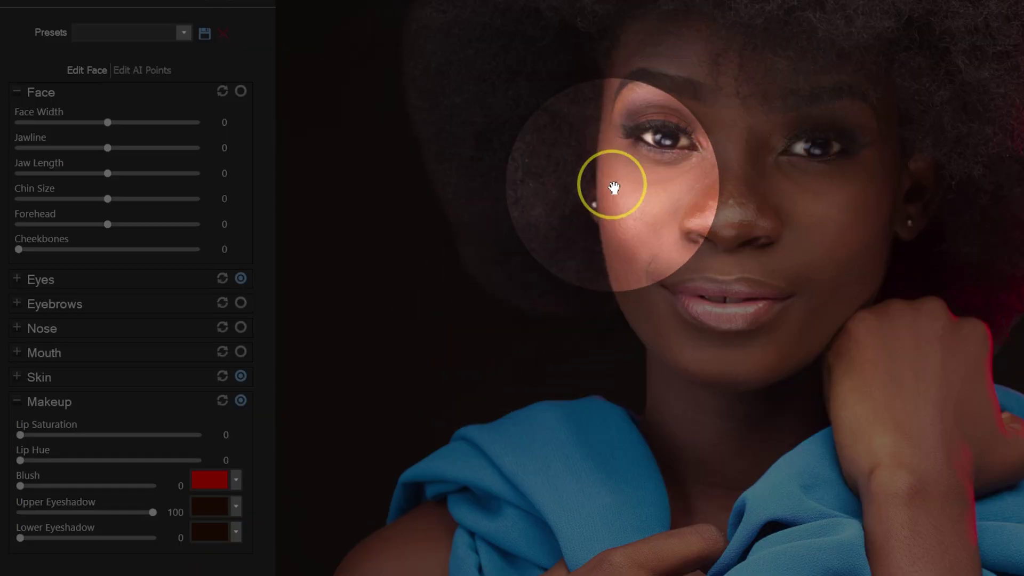
pyautogui.click(24, 512)
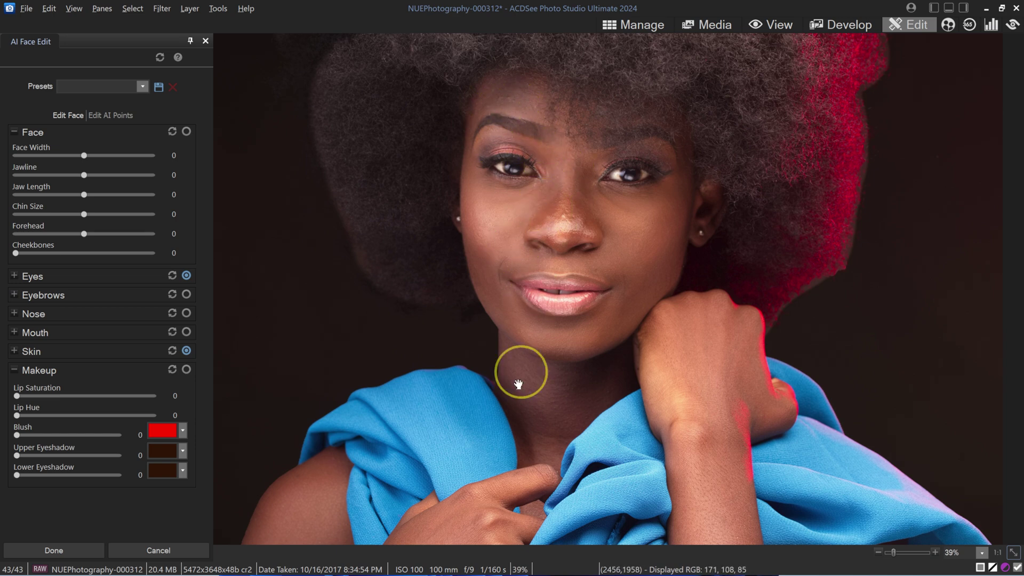
# Apply the AI Face Edit adjustments to the portrait
pyautogui.click(80, 554)
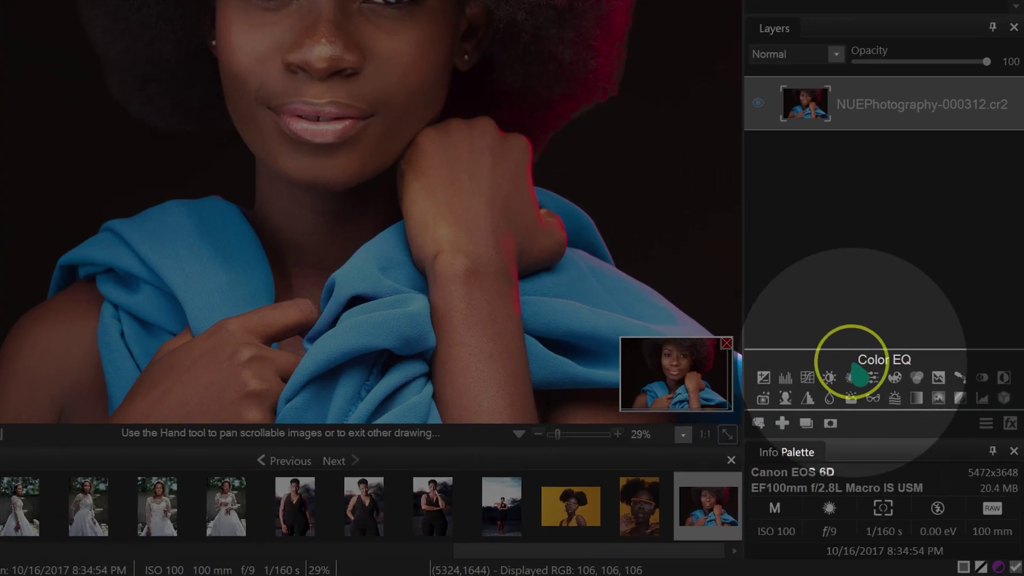
# Add a Curves adjustment layer and place one point in the shadows and one in the midtones of the curve
pyautogui.click(808, 377)
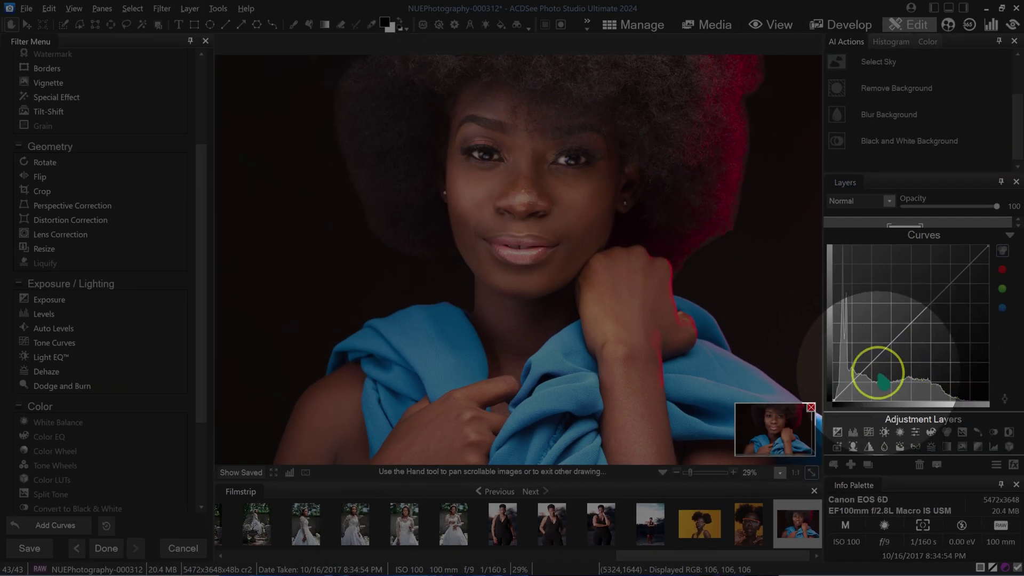
pyautogui.click(852, 377)
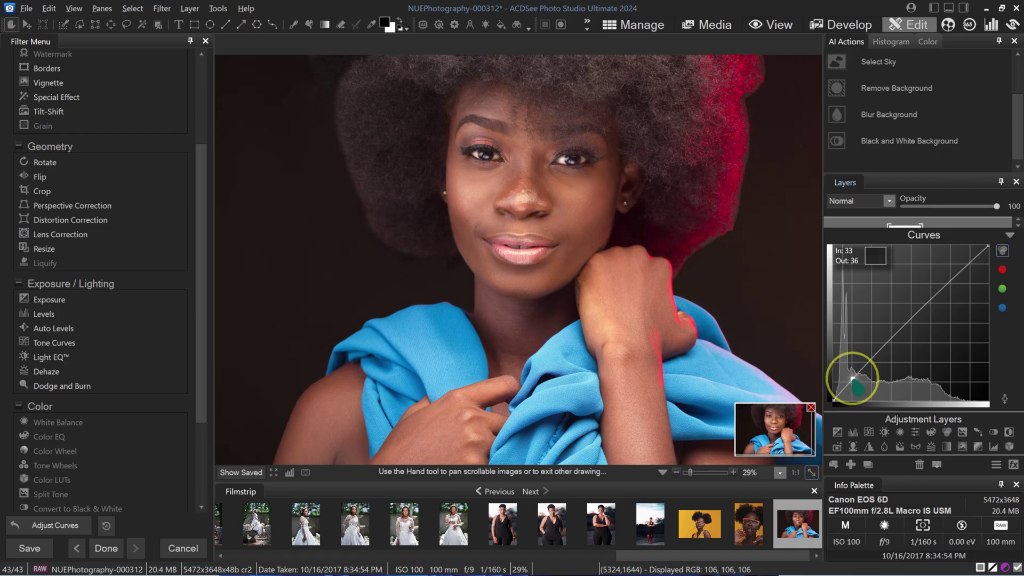
pyautogui.click(911, 324)
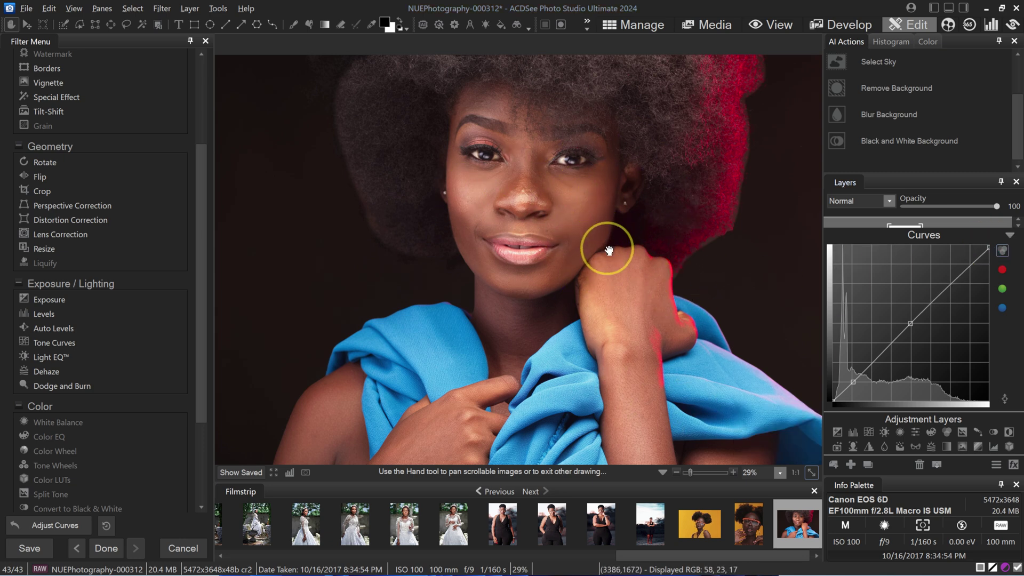
pyautogui.moveTo(559, 137); pyautogui.dragTo(549, 194)
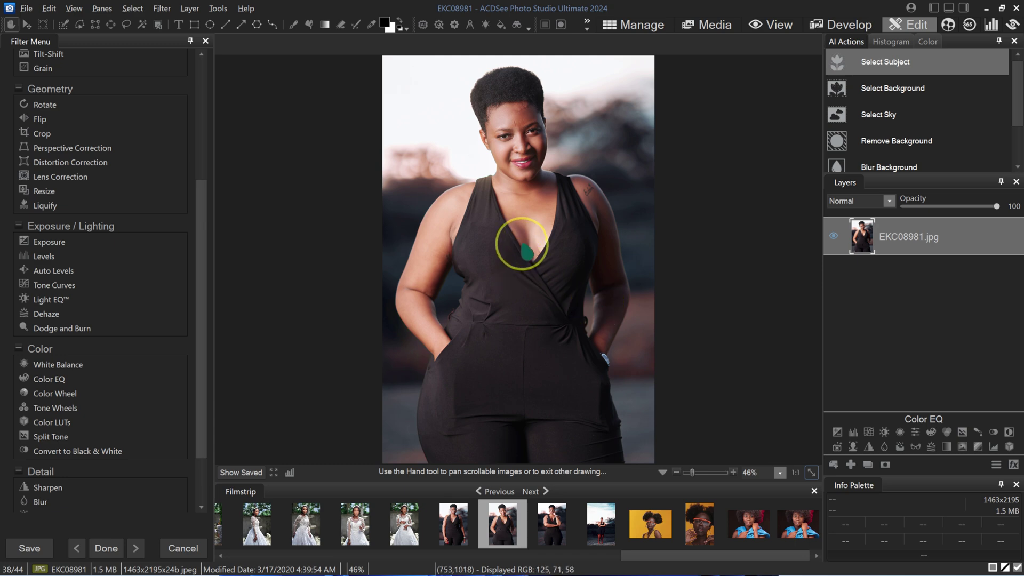
# Open the Sharpen filter for EKC08981, set Amount to 35, and compare the face before and after in the preview
pyautogui.scroll(-2, 70, 421)
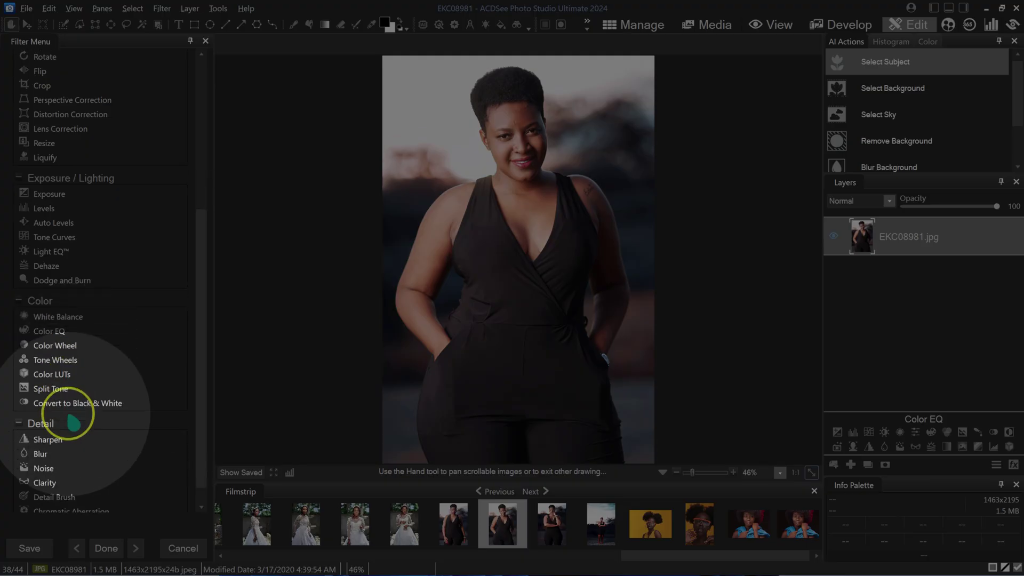
pyautogui.click(48, 440)
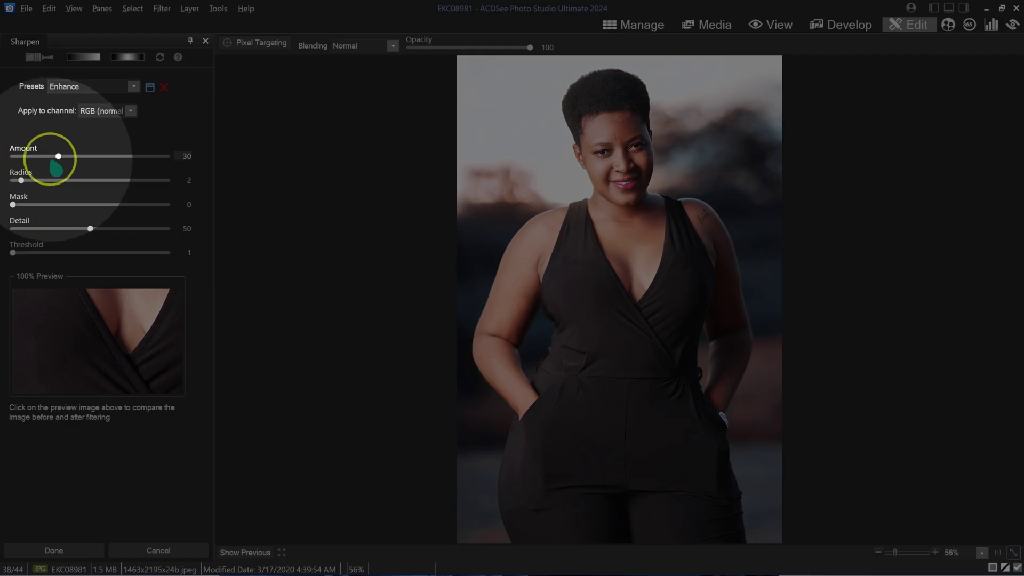
pyautogui.moveTo(58, 156); pyautogui.dragTo(80, 156)
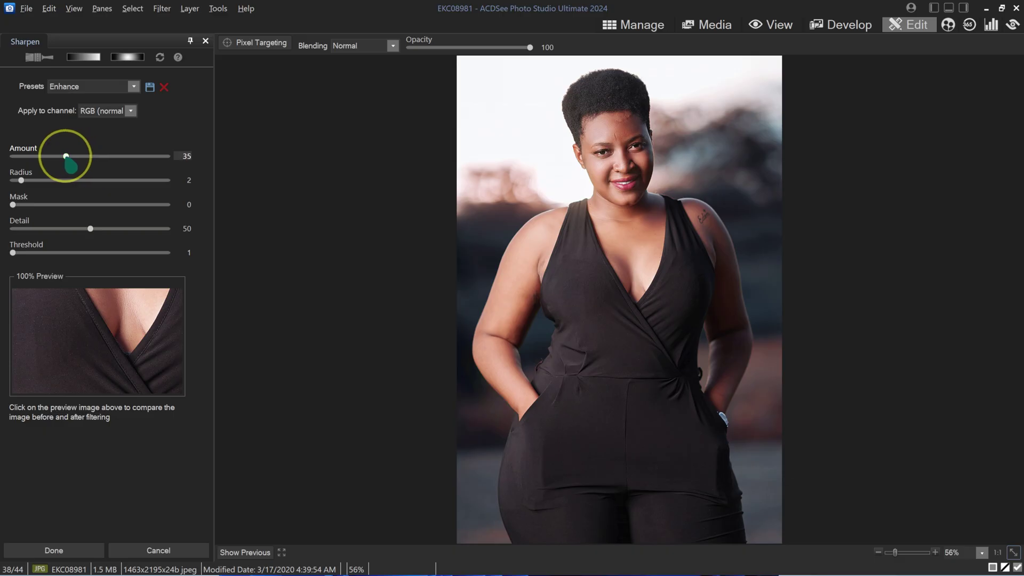
pyautogui.click(610, 156)
pyautogui.moveTo(618, 140); pyautogui.dragTo(621, 177)
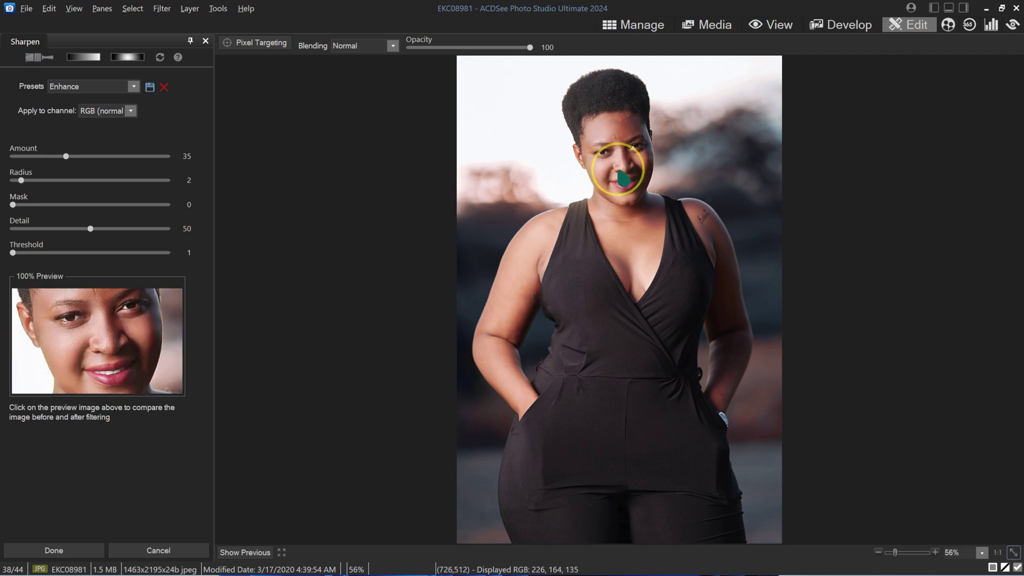
pyautogui.click(77, 340)
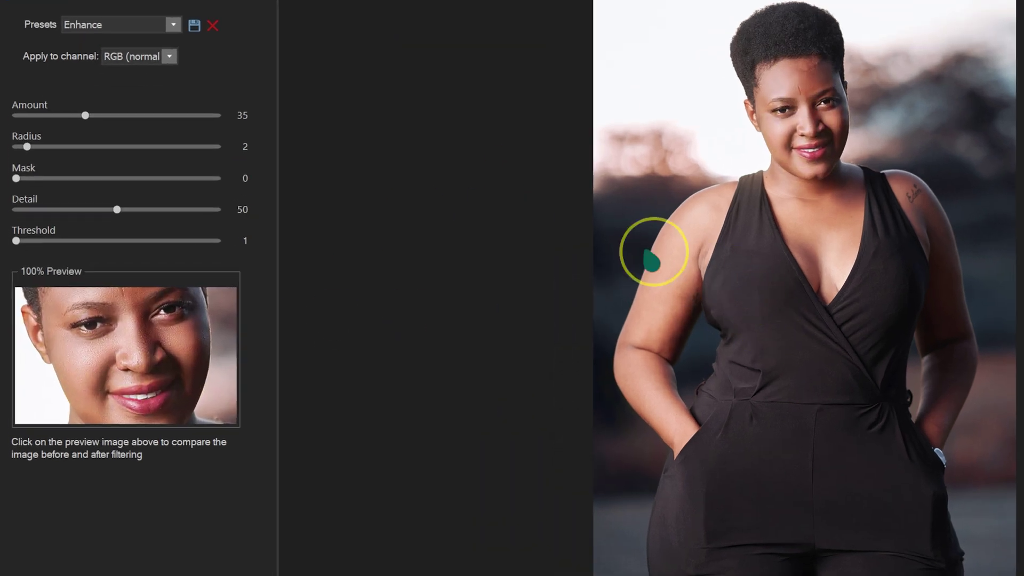
# Set the Sharpen Amount to 20 and Threshold to 5, and apply the filter
pyautogui.moveTo(66, 156); pyautogui.dragTo(44, 156)
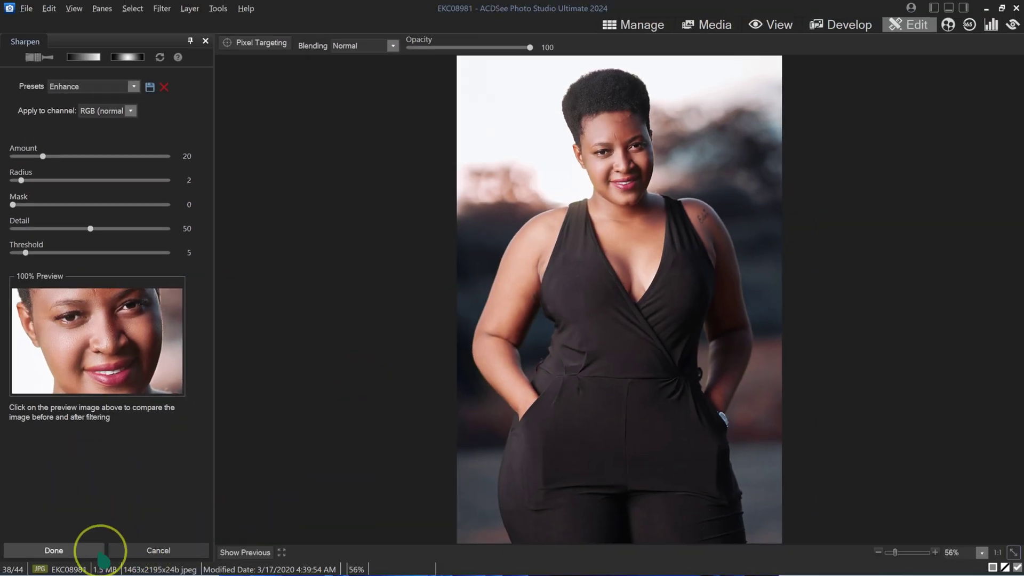
pyautogui.click(82, 547)
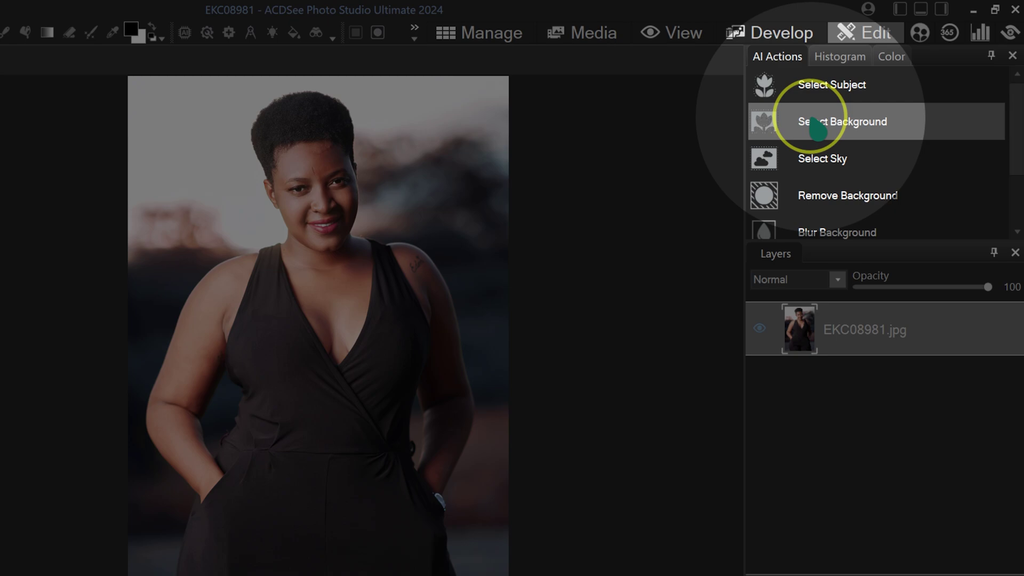
# Select the portrait's background with AI and apply a White Balance with Temperature 40 to that selection
pyautogui.click(877, 90)
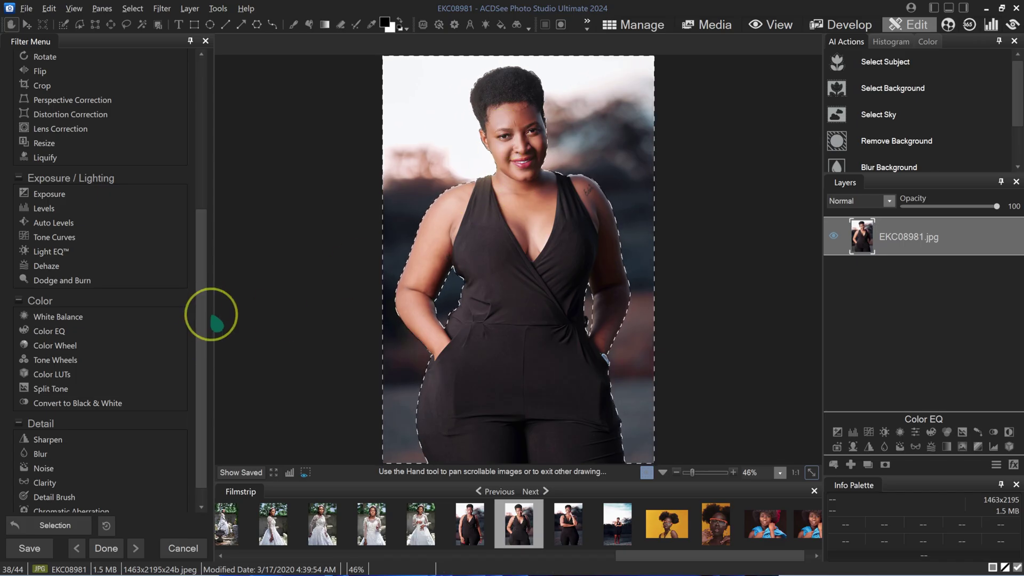
pyautogui.click(56, 317)
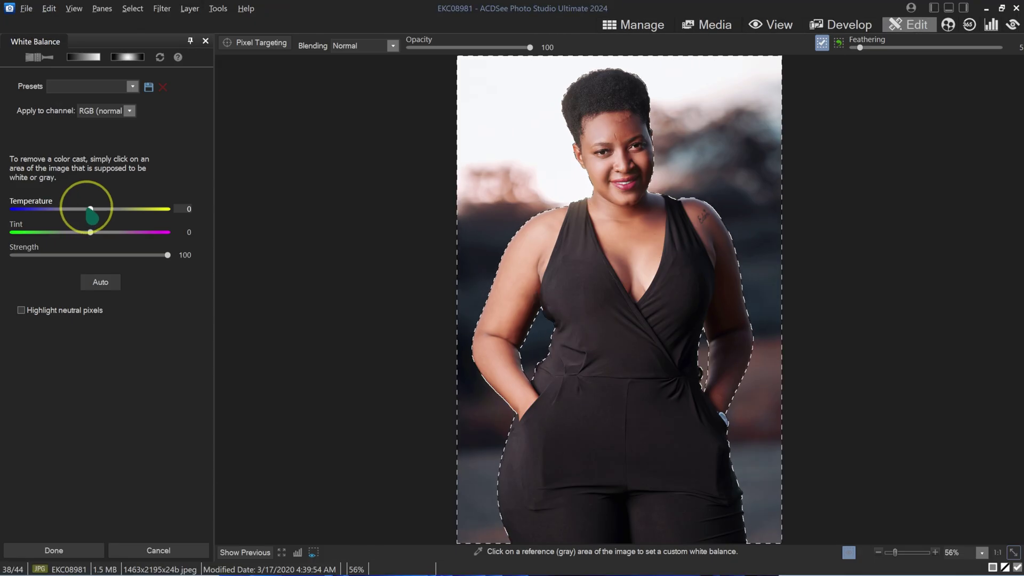
pyautogui.moveTo(88, 208); pyautogui.dragTo(113, 209)
pyautogui.moveTo(41, 208); pyautogui.dragTo(26, 209)
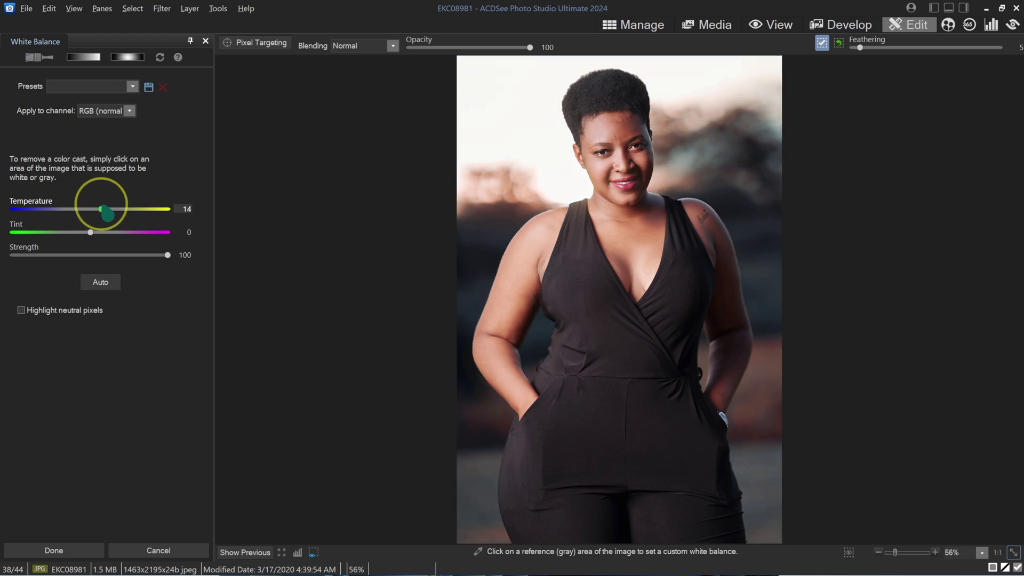
pyautogui.moveTo(107, 203); pyautogui.dragTo(141, 188)
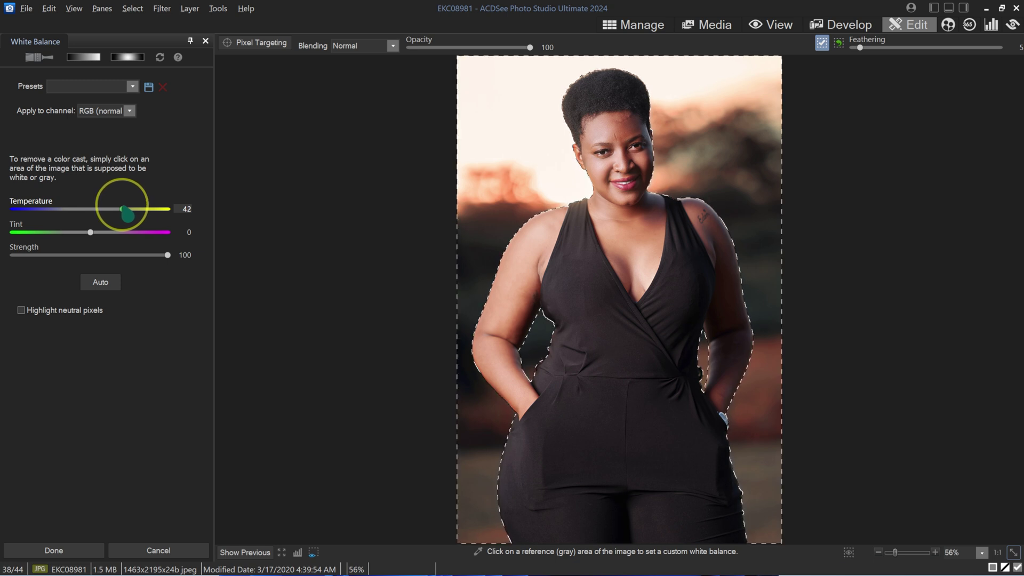
pyautogui.click(121, 209)
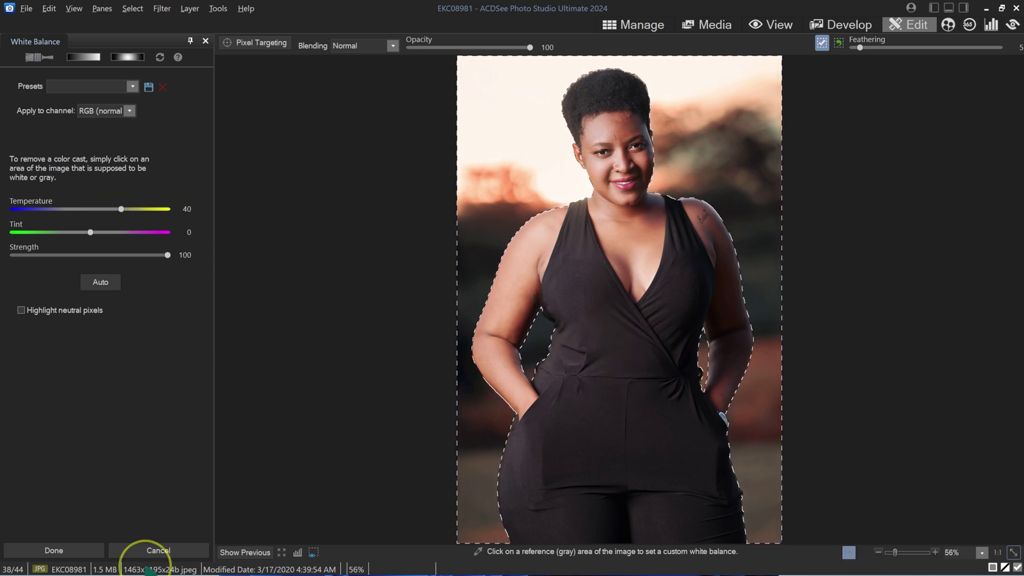
pyautogui.click(93, 552)
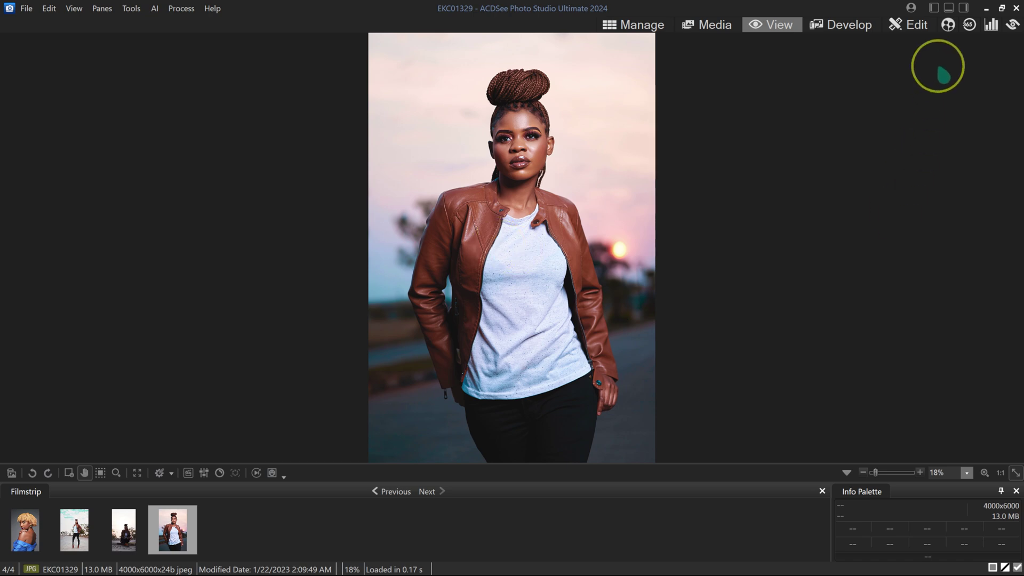
# Switch EKC01329 to Edit mode, duplicate its image layer, and start Sky Replacement on the copy
pyautogui.click(921, 23)
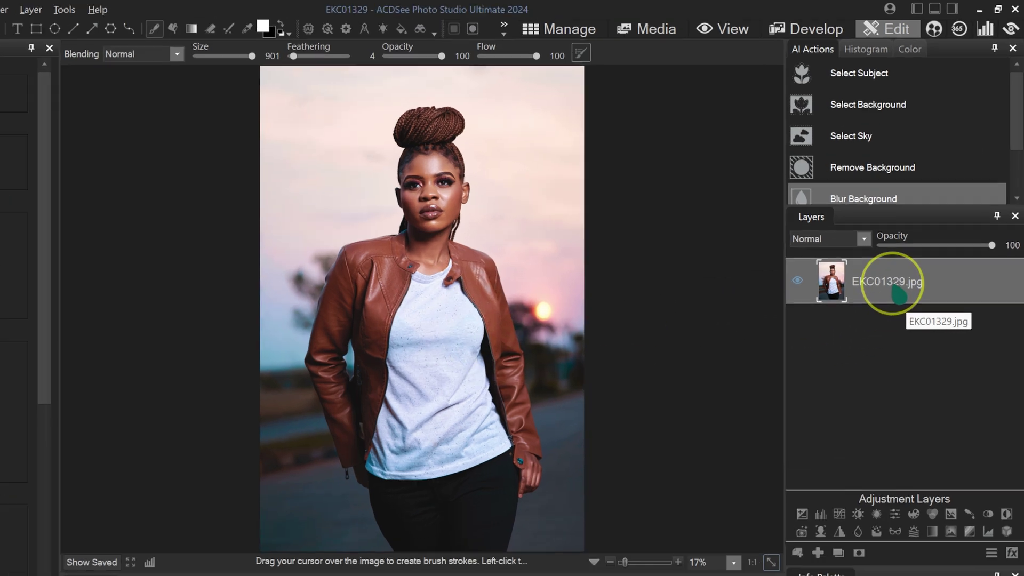
pyautogui.rightClick(912, 238)
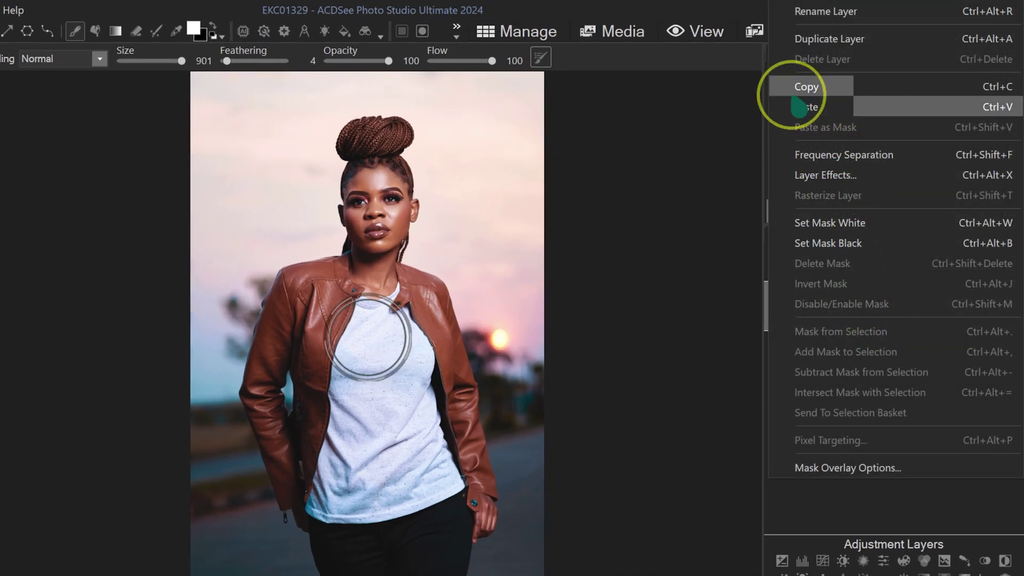
pyautogui.click(825, 40)
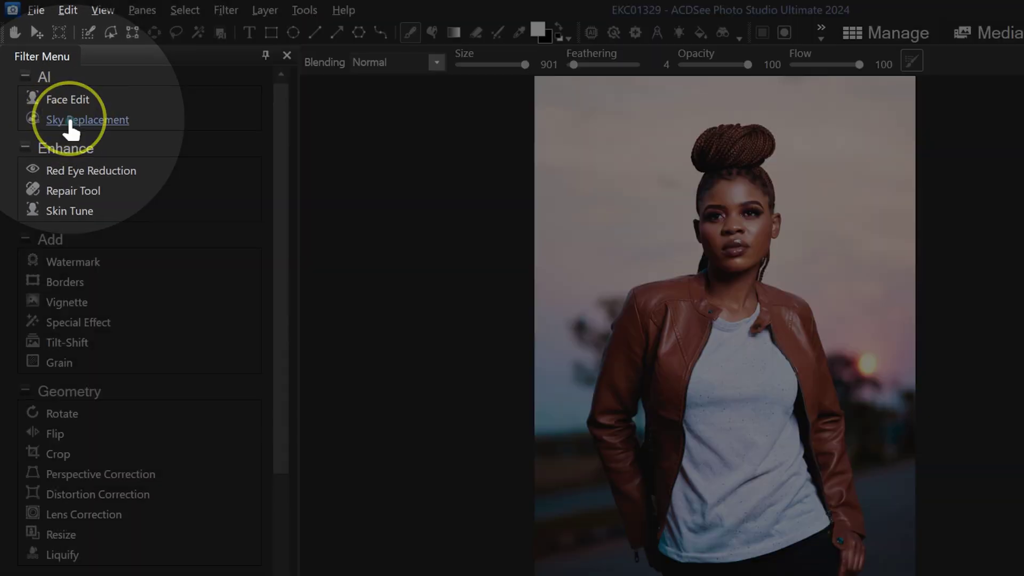
pyautogui.click(70, 119)
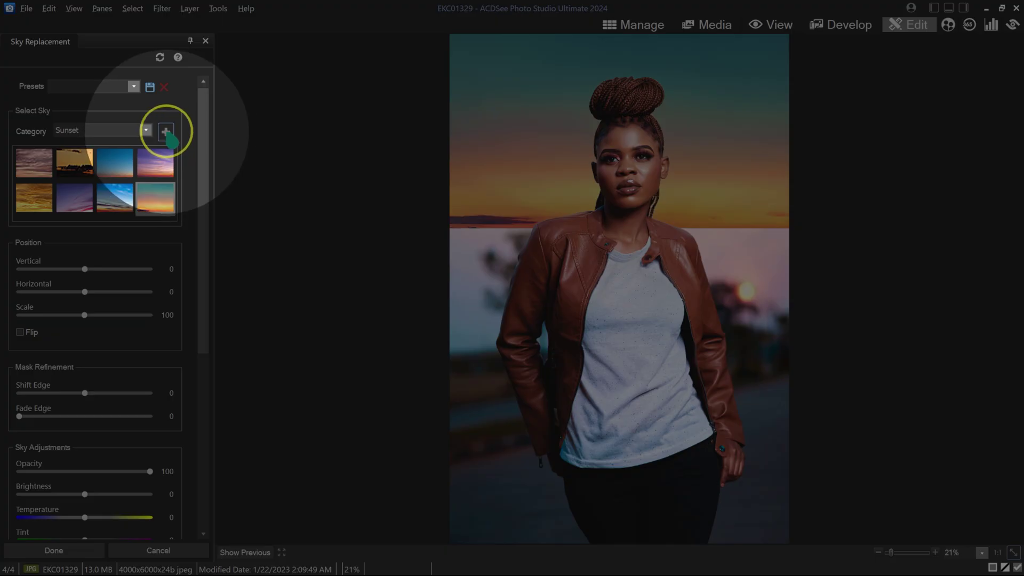
pyautogui.click(166, 132)
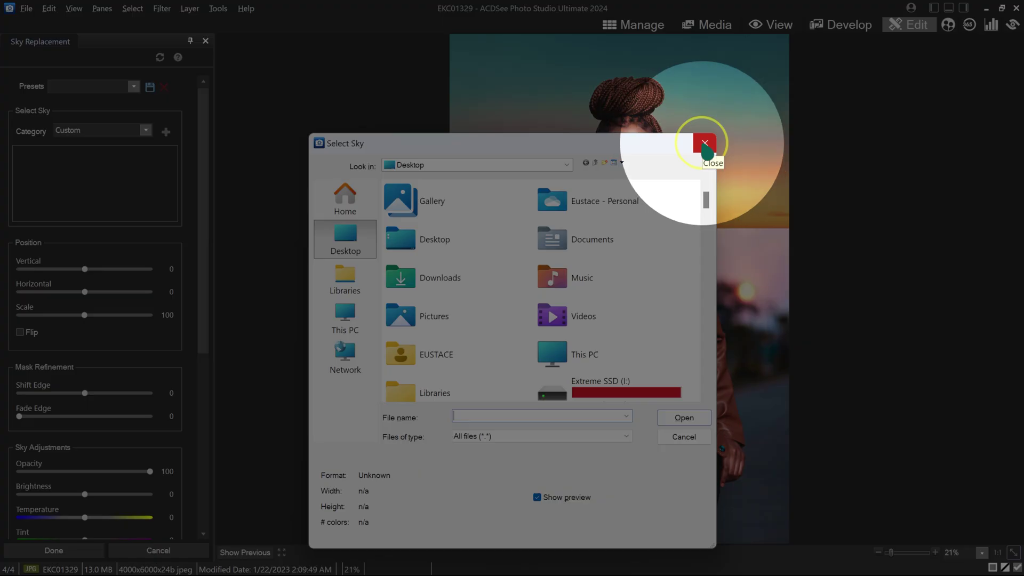
pyautogui.click(704, 143)
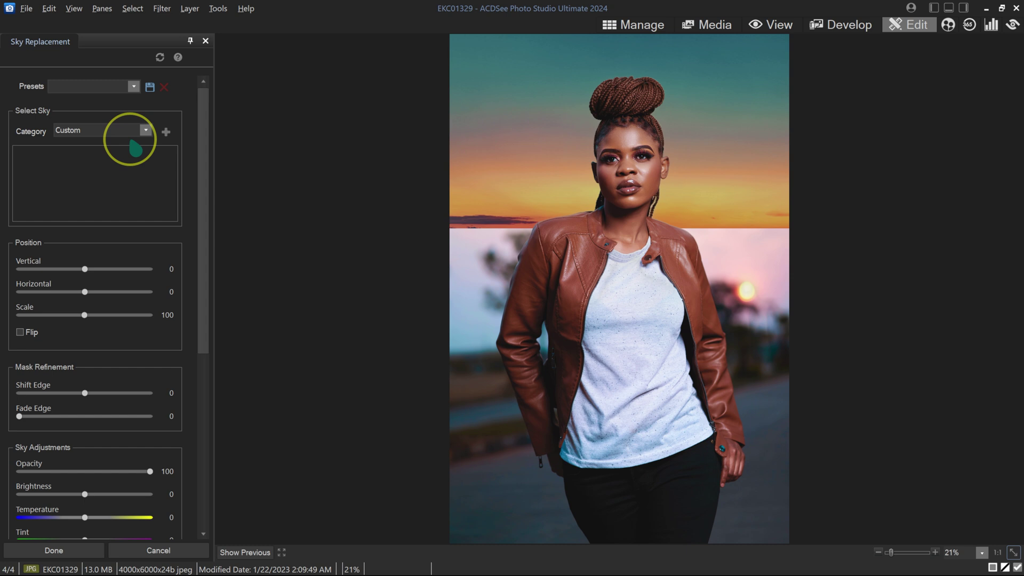
pyautogui.press('alt')
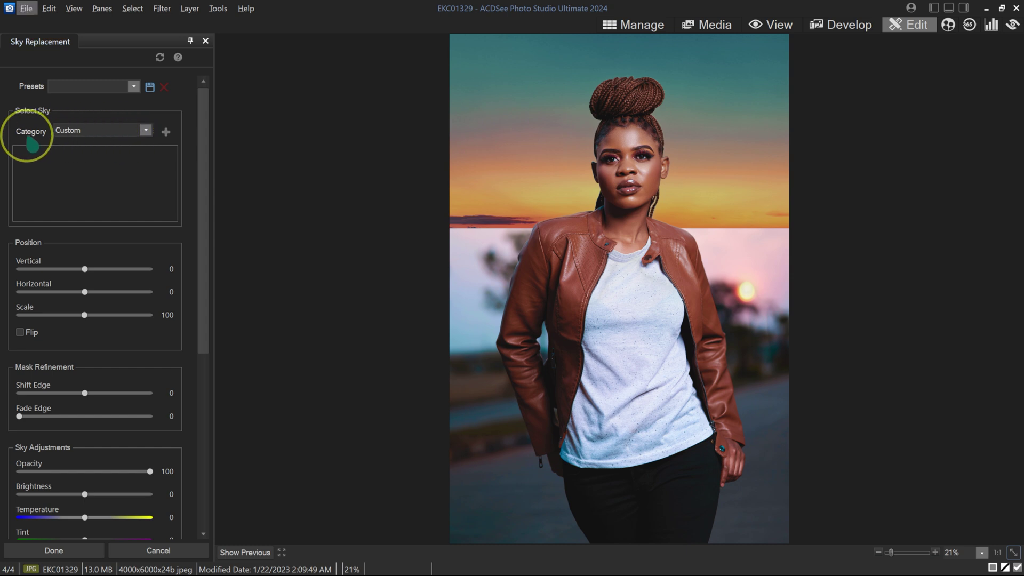
# Try skies from the Blue Sky category as the replacement sky
pyautogui.click(93, 132)
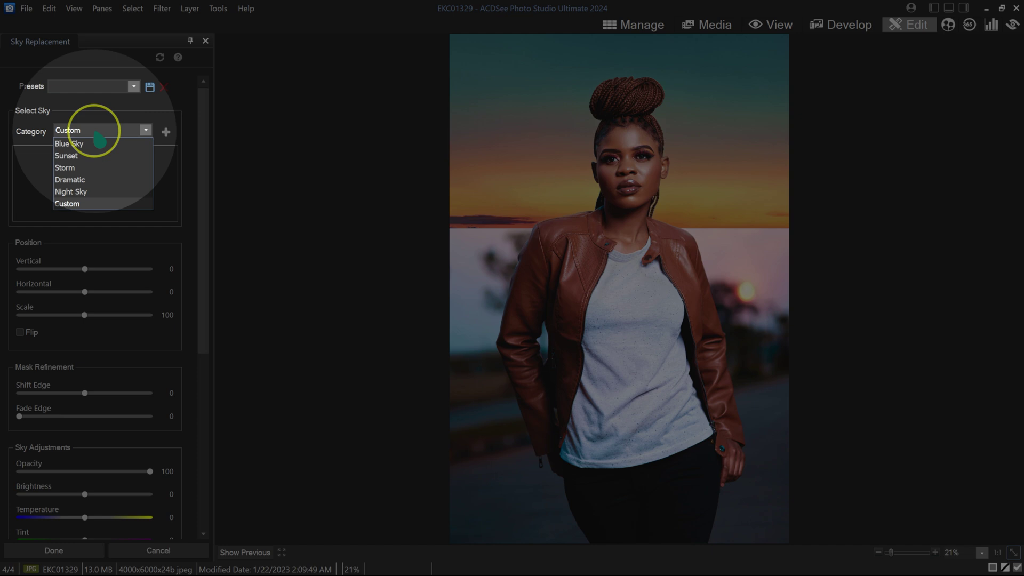
pyautogui.click(93, 143)
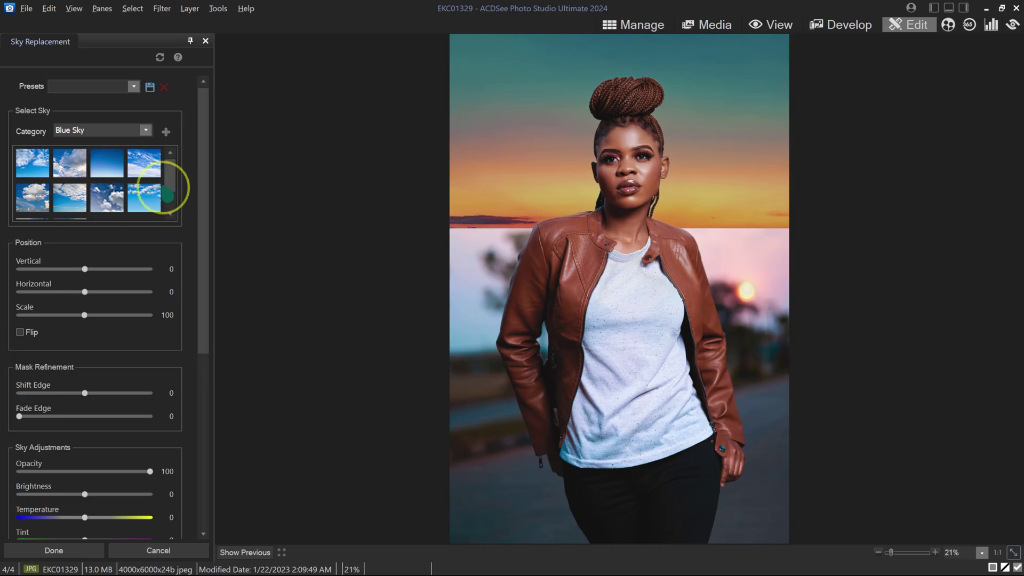
pyautogui.click(144, 166)
pyautogui.click(141, 196)
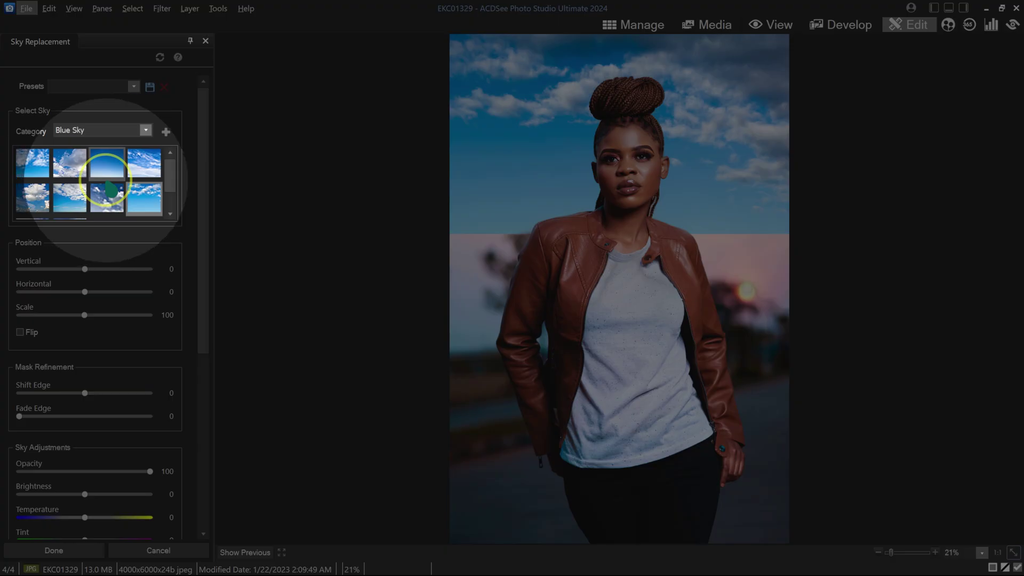
# Preview the Sunset category skies on the portrait and choose the teal-to-orange one at the end of the set
pyautogui.click(90, 133)
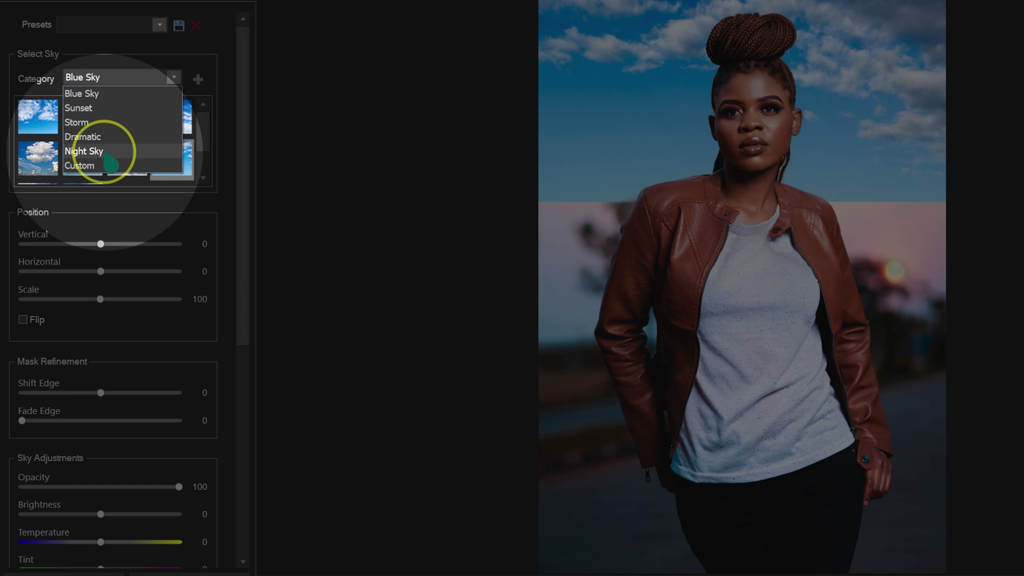
pyautogui.click(85, 108)
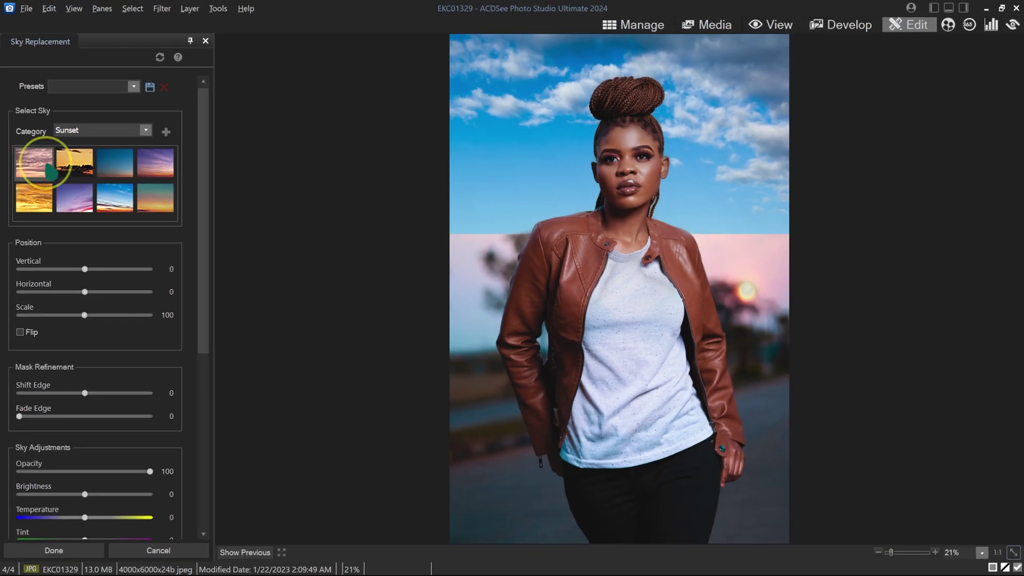
pyautogui.click(48, 150)
pyautogui.click(78, 146)
pyautogui.click(119, 164)
pyautogui.click(155, 163)
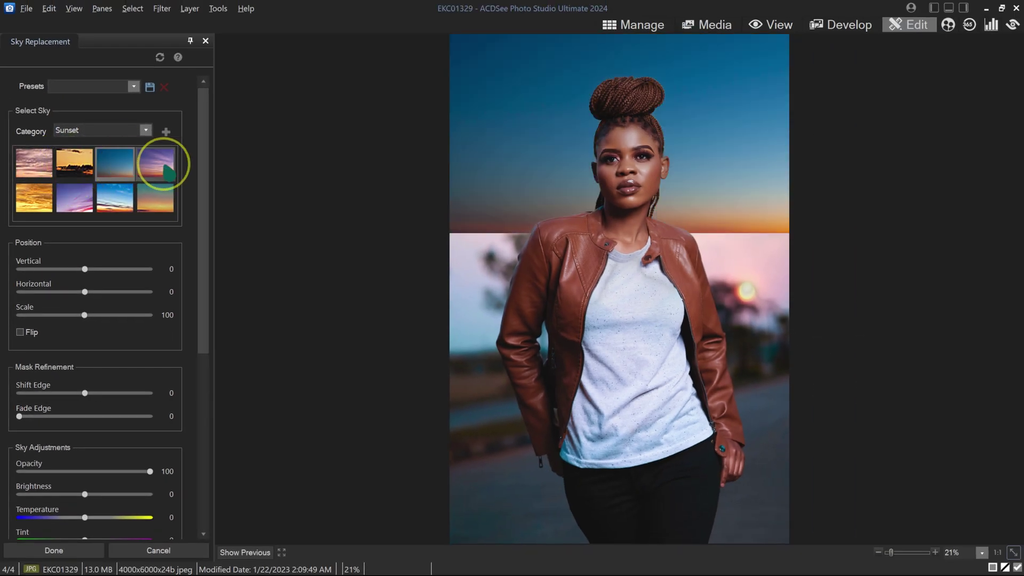
pyautogui.click(34, 197)
pyautogui.click(74, 197)
pyautogui.click(115, 198)
pyautogui.click(155, 199)
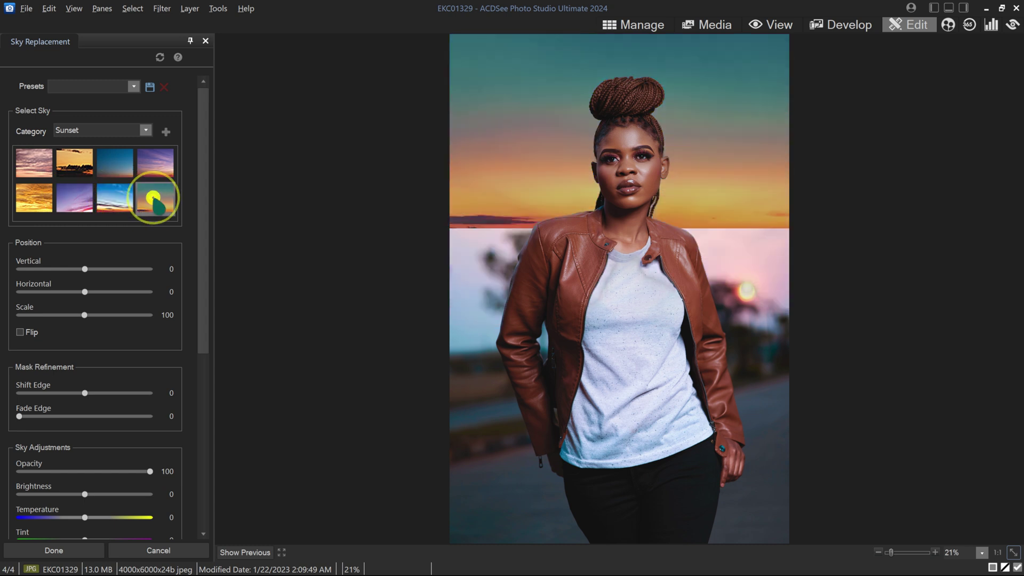
pyautogui.press('alt')
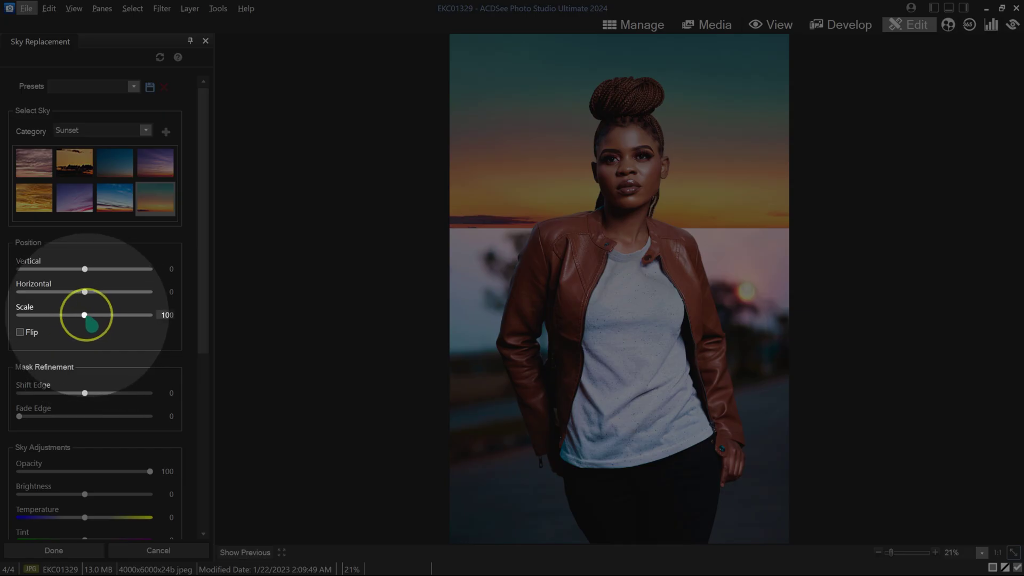
# Set the sky's Scale to 180, Vertical position to 2 and Horizontal position to 8, and apply the replacement
pyautogui.moveTo(85, 315); pyautogui.dragTo(137, 314)
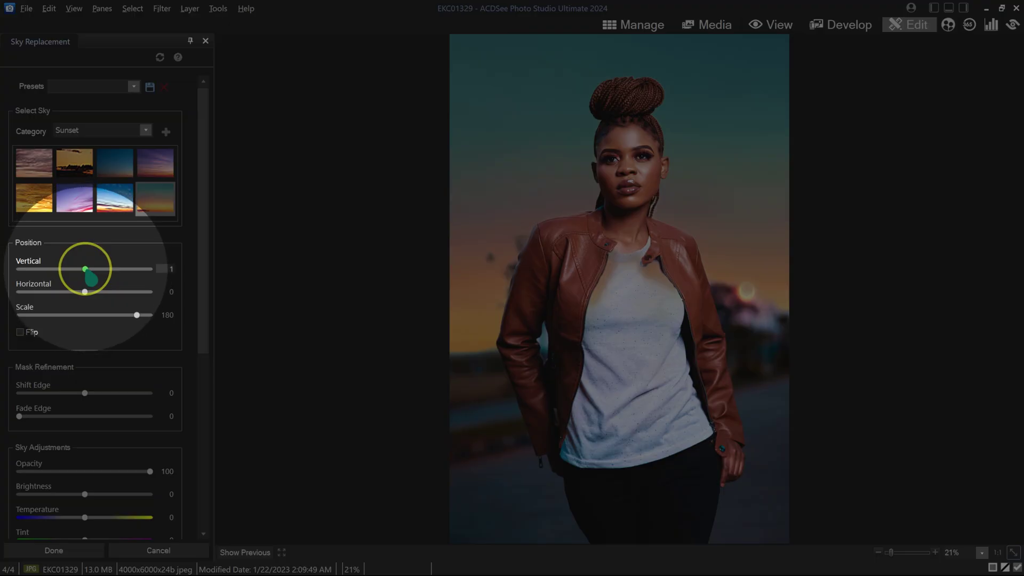
pyautogui.moveTo(85, 269)
pyautogui.mouseDown()
pyautogui.moveTo(111, 269)
pyautogui.moveTo(86, 270)
pyautogui.mouseUp()
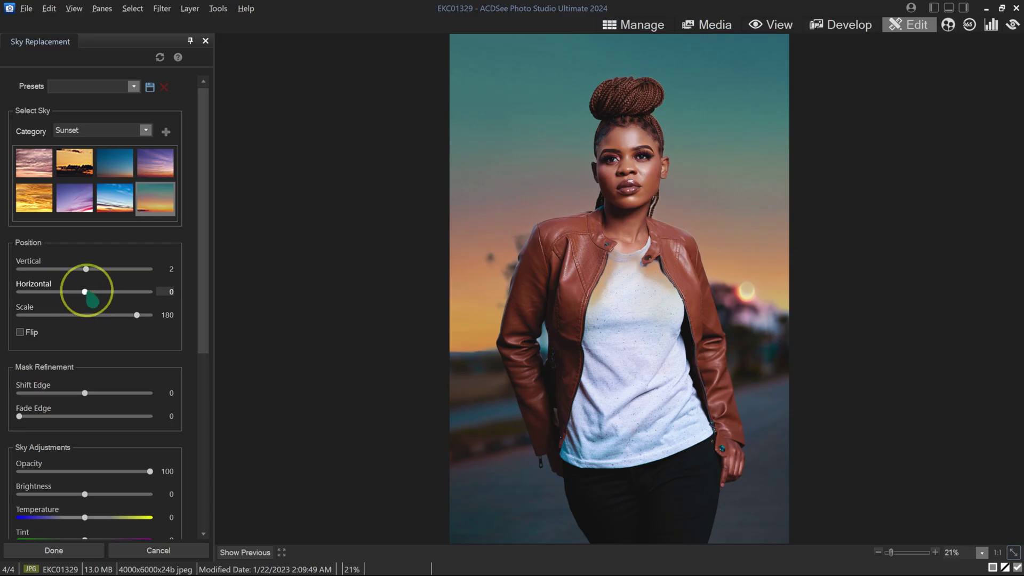
pyautogui.moveTo(88, 294)
pyautogui.mouseDown()
pyautogui.moveTo(79, 292)
pyautogui.moveTo(93, 294)
pyautogui.mouseUp()
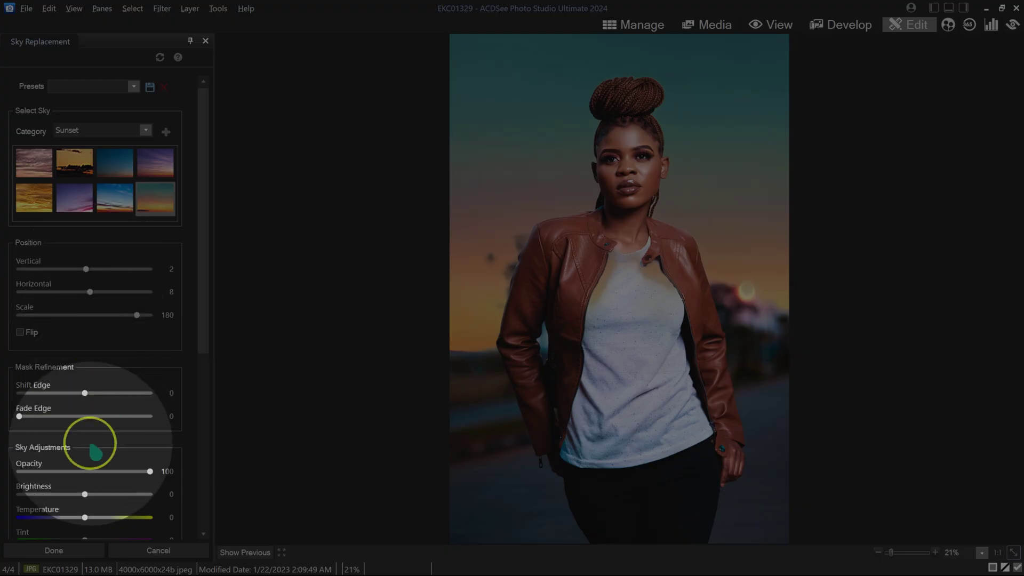
pyautogui.scroll(-1, 209, 358)
pyautogui.moveTo(209, 359); pyautogui.dragTo(203, 457)
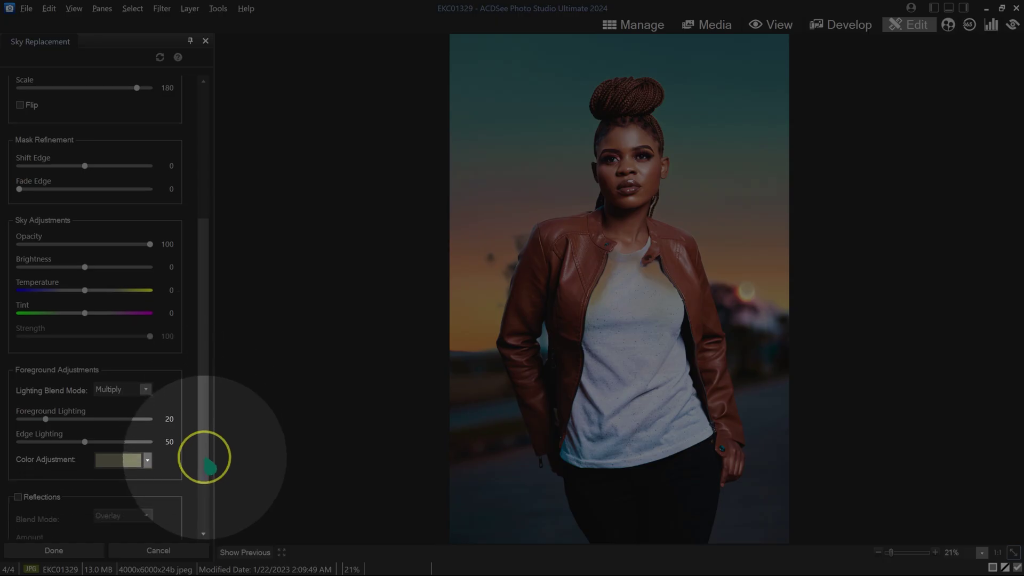
pyautogui.click(59, 552)
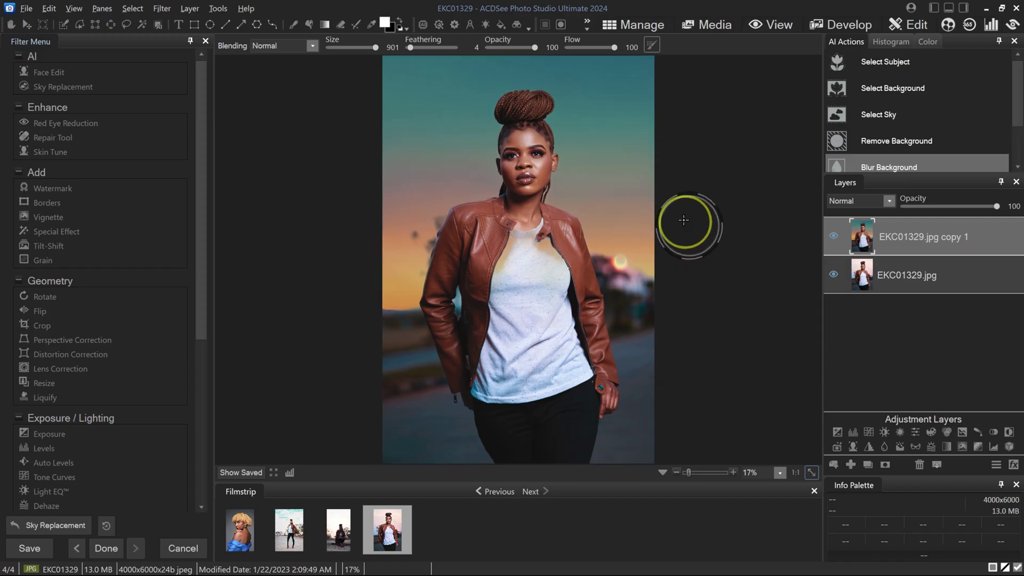
pyautogui.press('alt')
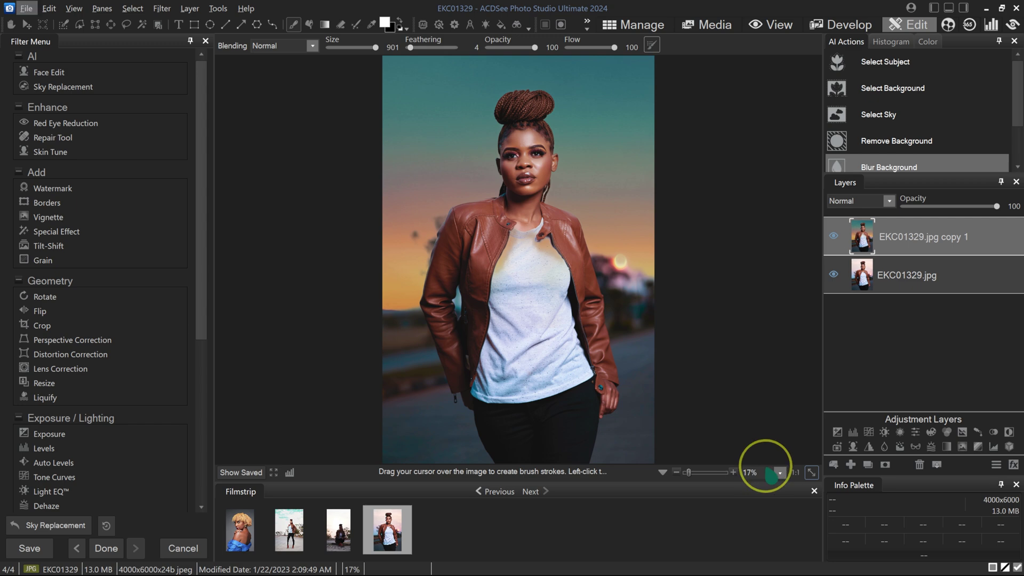
# Add a layer mask to the EKC01329.jpg copy 1 layer
pyautogui.click(733, 472)
pyautogui.click(733, 472)
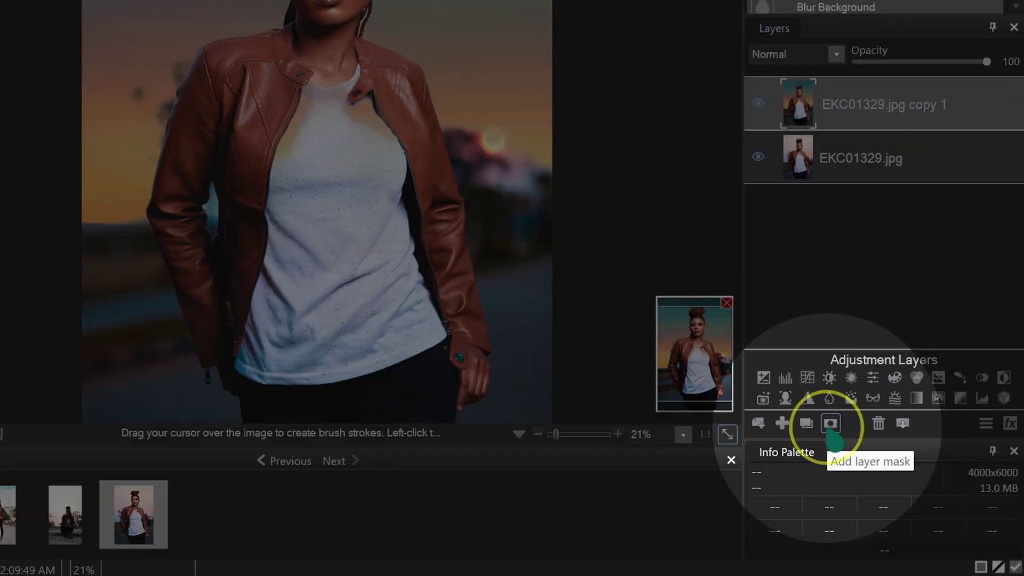
pyautogui.click(830, 423)
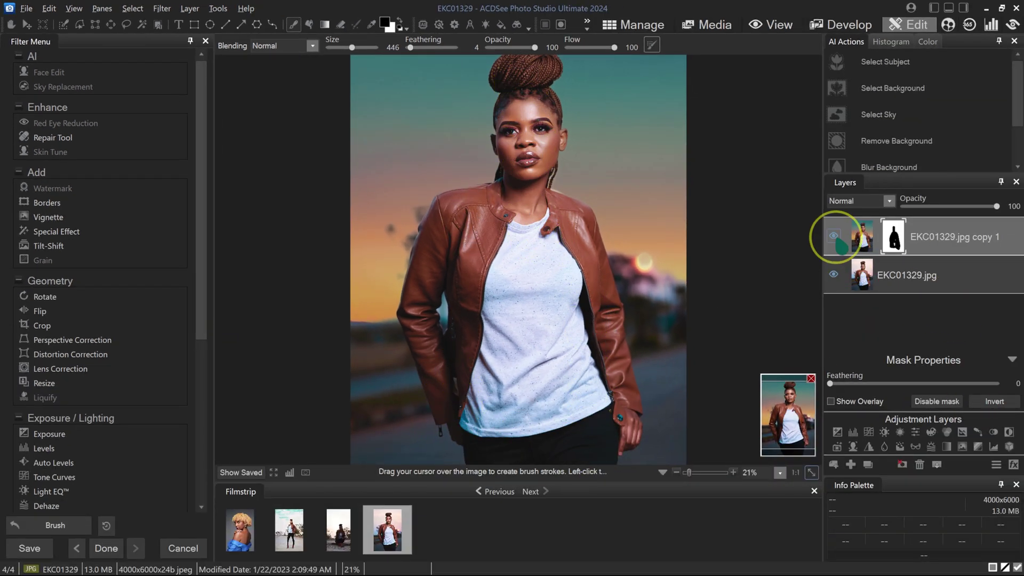
# Toggle the masked sky layer's visibility to compare the portrait with and without the new sky
pyautogui.click(833, 236)
pyautogui.click(833, 236)
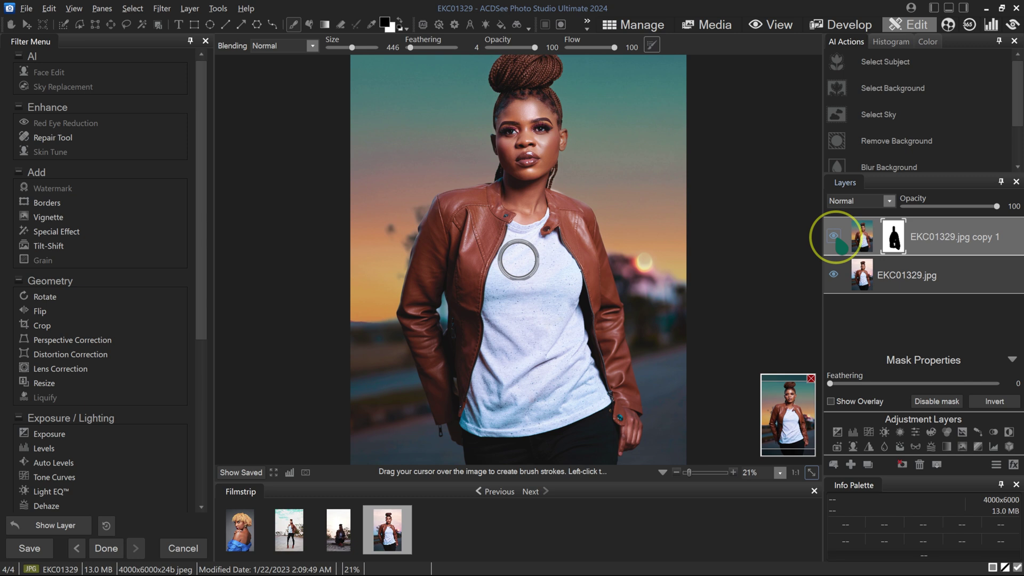
pyautogui.click(833, 236)
pyautogui.click(833, 235)
pyautogui.moveTo(535, 129)
pyautogui.mouseDown()
pyautogui.moveTo(529, 109)
pyautogui.moveTo(533, 141)
pyautogui.mouseUp()
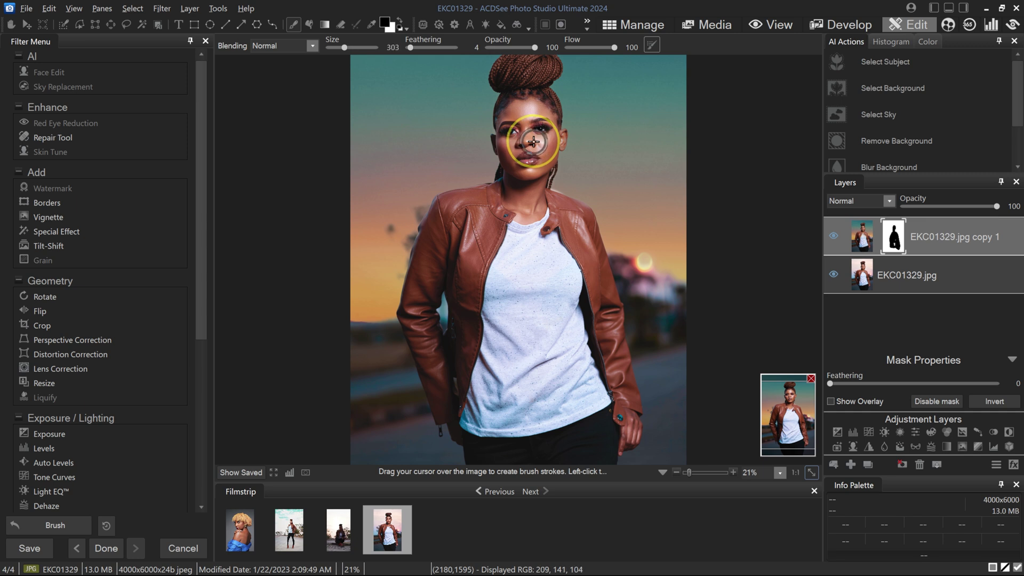
pyautogui.scroll(-5, 528, 80)
pyautogui.hotkey('ctrl', 'z')
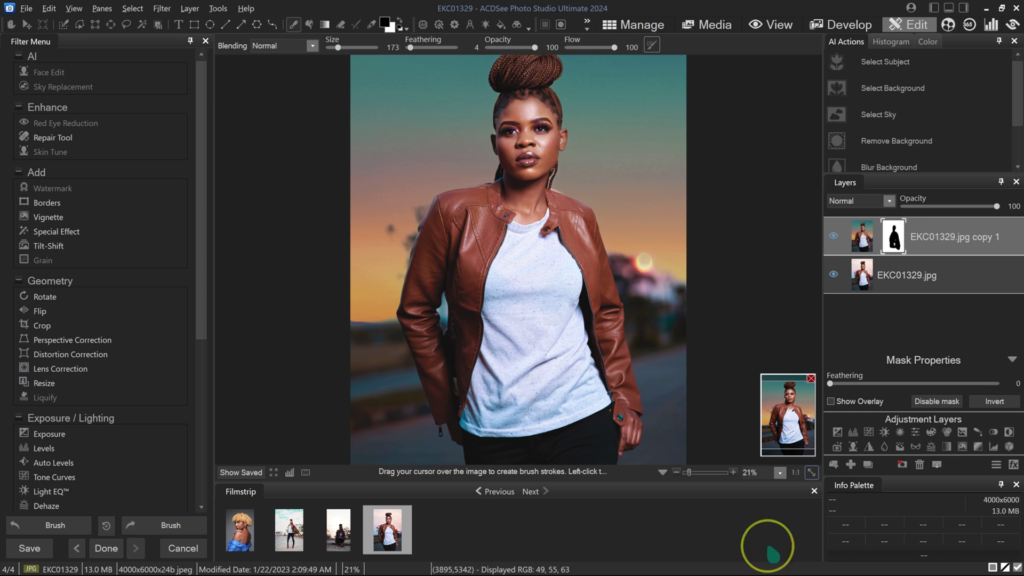
# Touch up the layer mask around the woman's head in black with a smaller brush
pyautogui.click(733, 473)
pyautogui.click(733, 472)
pyautogui.click(733, 472)
pyautogui.scroll(-4, 555, 172)
pyautogui.click(555, 171)
pyautogui.scroll(1, 553, 268)
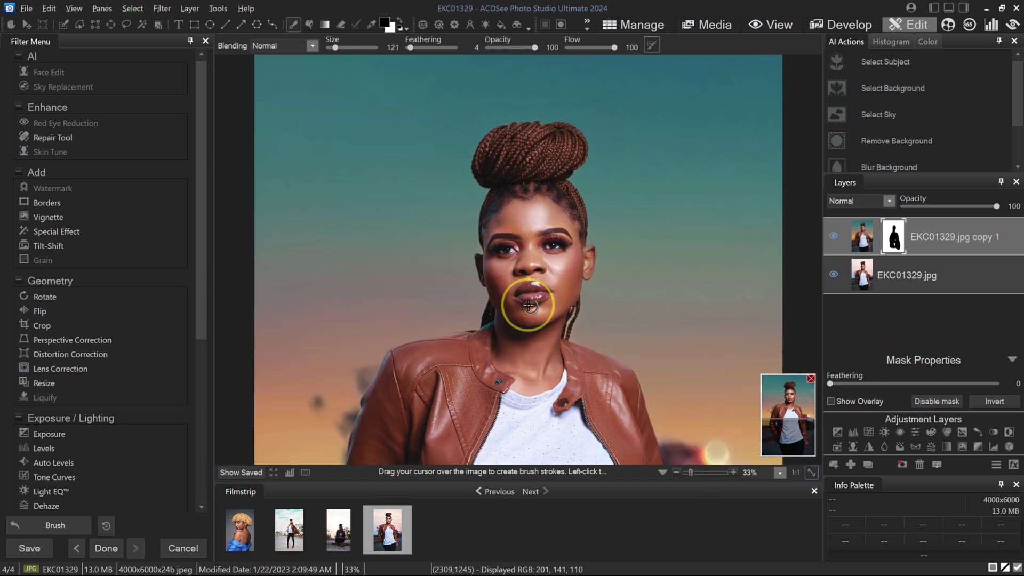
# Hide and show the EKC01329.jpg copy 1 layer to compare the finished full portrait with the original
pyautogui.scroll(-5, 503, 172)
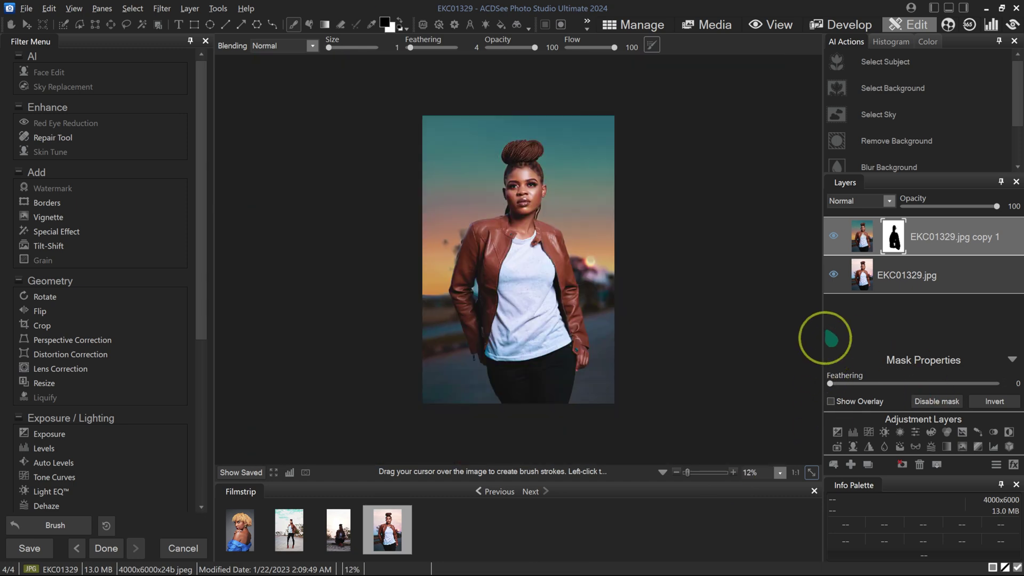
pyautogui.click(833, 237)
pyautogui.click(833, 238)
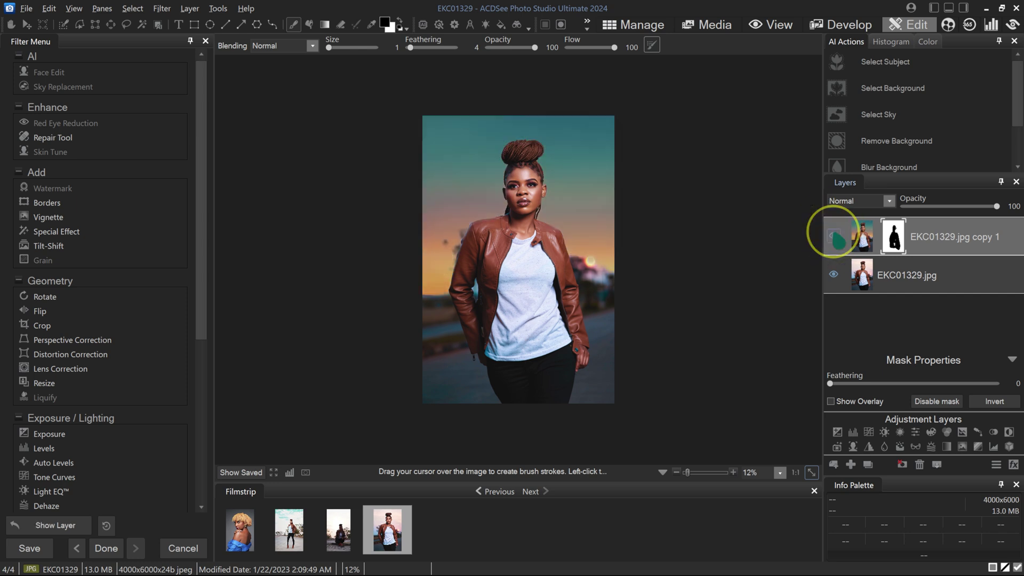
pyautogui.click(833, 237)
pyautogui.click(833, 237)
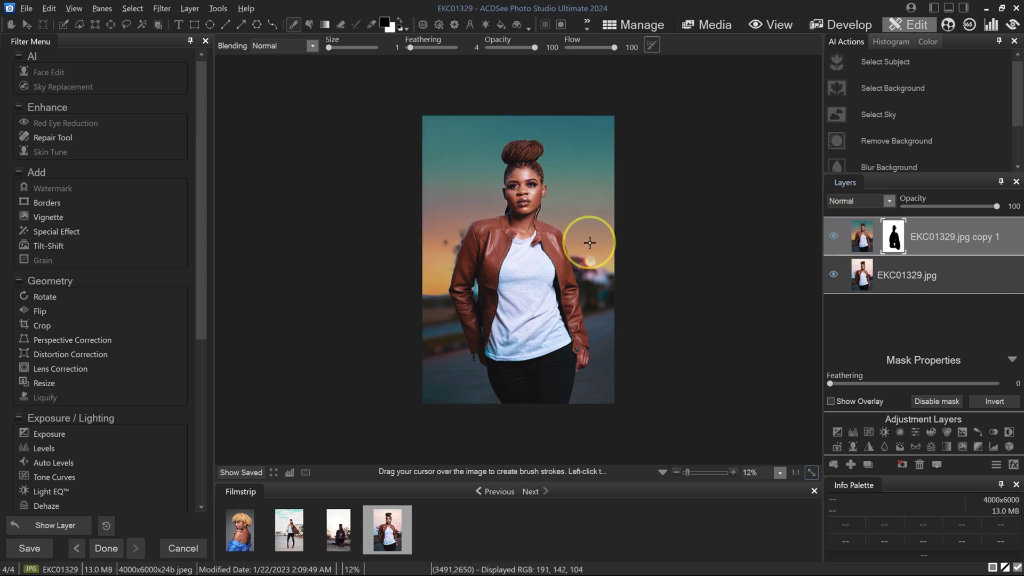
pyautogui.scroll(1, 721, 286)
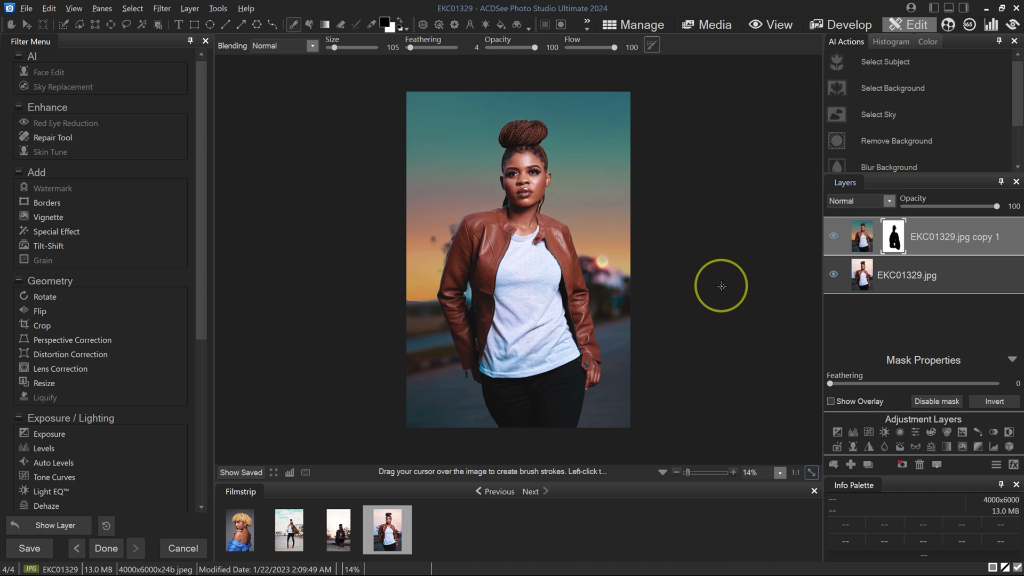